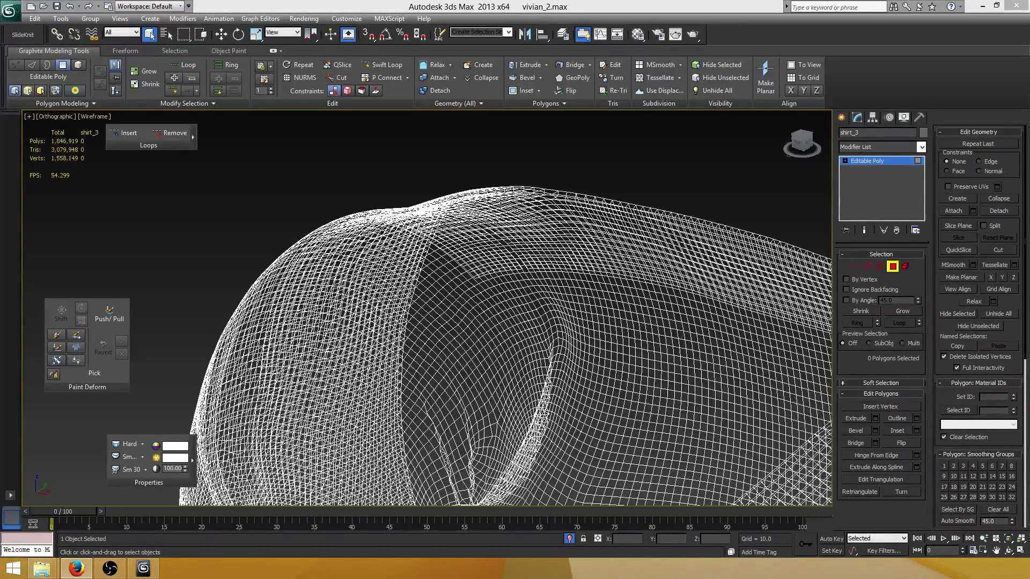
Switch the shirt to shaded display and select its open borders to check for stray geometry
mouse_move(509, 307)
middle_down()
mouse_move(502, 292)
mouse_move(377, 223)
mouse_move(437, 340)
mouse_move(424, 346)
middle_up()
scroll(377, 223, down, 3)
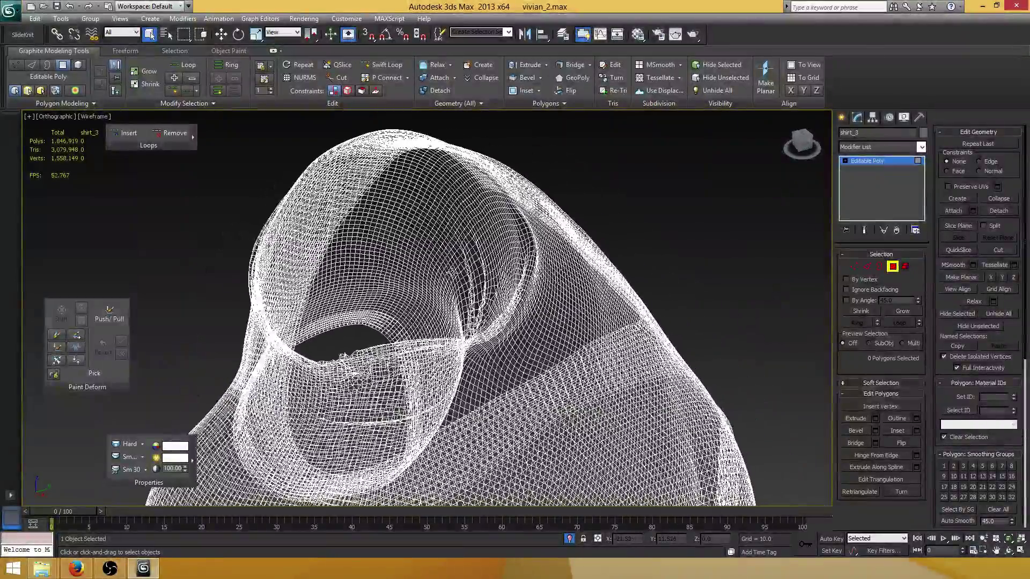
key(F3)
mouse_move(526, 298)
alt+middle_down()
mouse_move(473, 241)
mouse_move(517, 241)
mouse_move(439, 273)
alt+middle_up()
click(439, 273)
scroll(460, 274, down, 2)
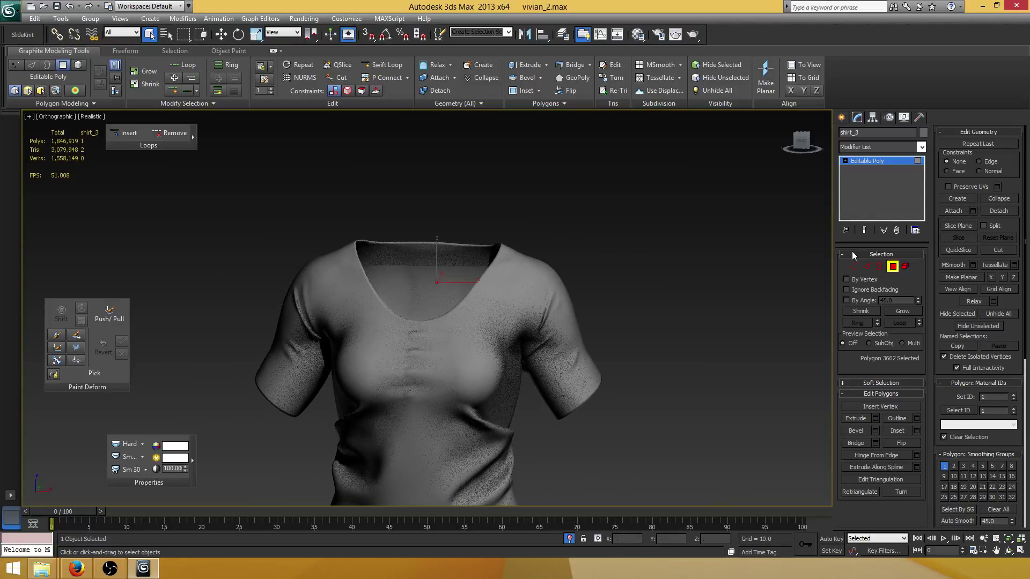
click(878, 266)
middle_drag(660, 226, 644, 196)
scroll(625, 204, down, 3)
drag(630, 184, 190, 526)
scroll(481, 300, up, 5)
alt+middle_drag(481, 301, 397, 301)
Select the loose strip element inside the shirt below the back neckline and delete it
click(905, 266)
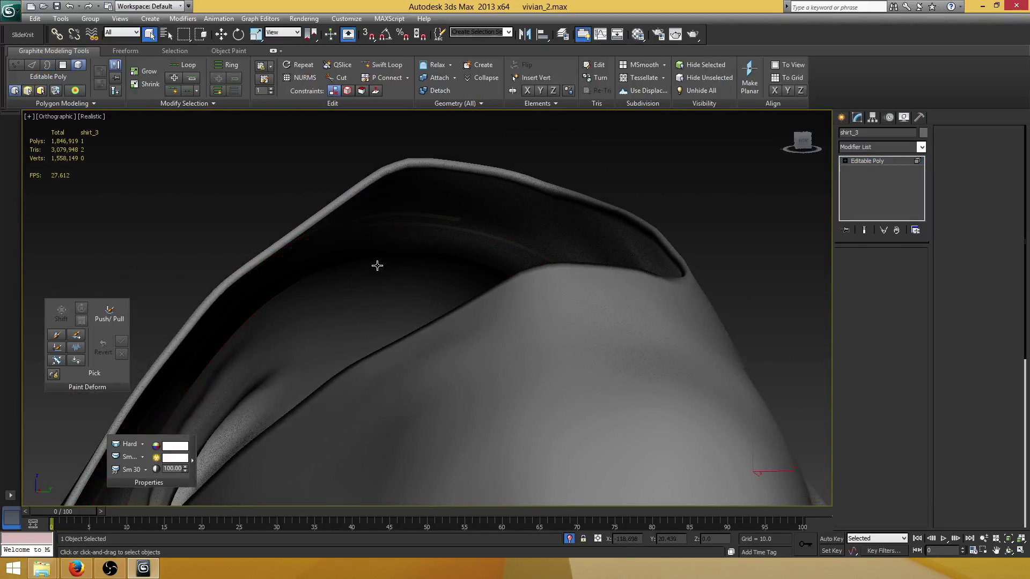
click(407, 244)
mouse_move(407, 244)
alt+middle_down()
mouse_move(391, 258)
mouse_move(403, 252)
alt+middle_up()
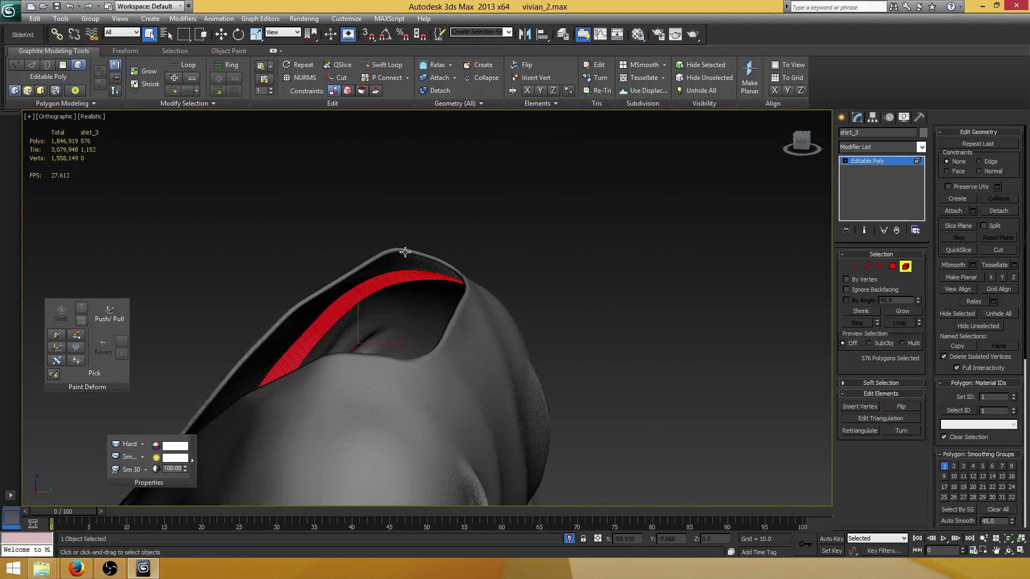
key(Delete)
Select the leftover row of polygons inside the shirt below the neckline and delete it
key(F3)
scroll(473, 269, up, 4)
alt+middle_drag(474, 269, 331, 263)
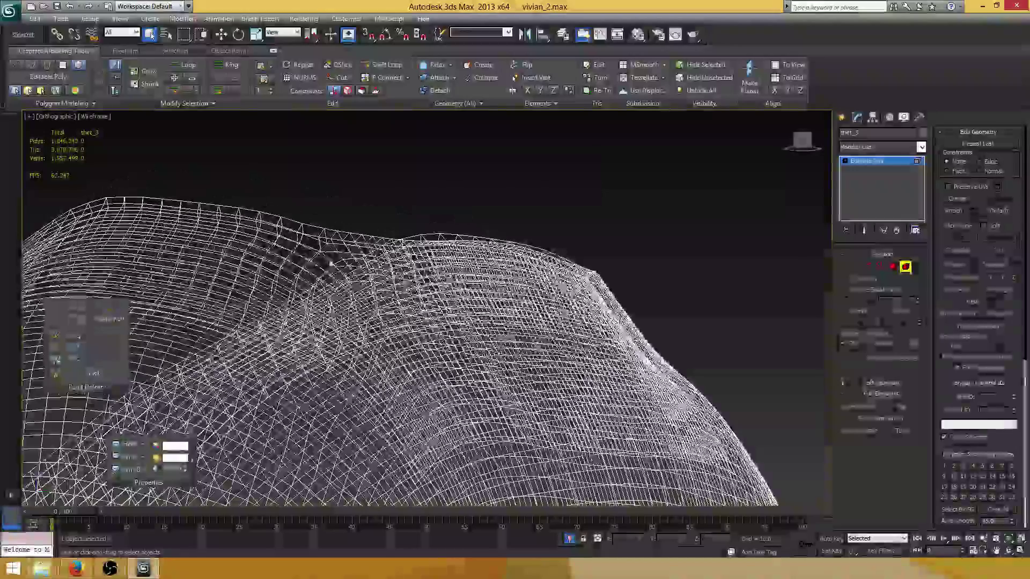
key(F3)
mouse_move(261, 289)
middle_down()
mouse_move(375, 294)
mouse_move(352, 280)
middle_up()
scroll(375, 293, up, 2)
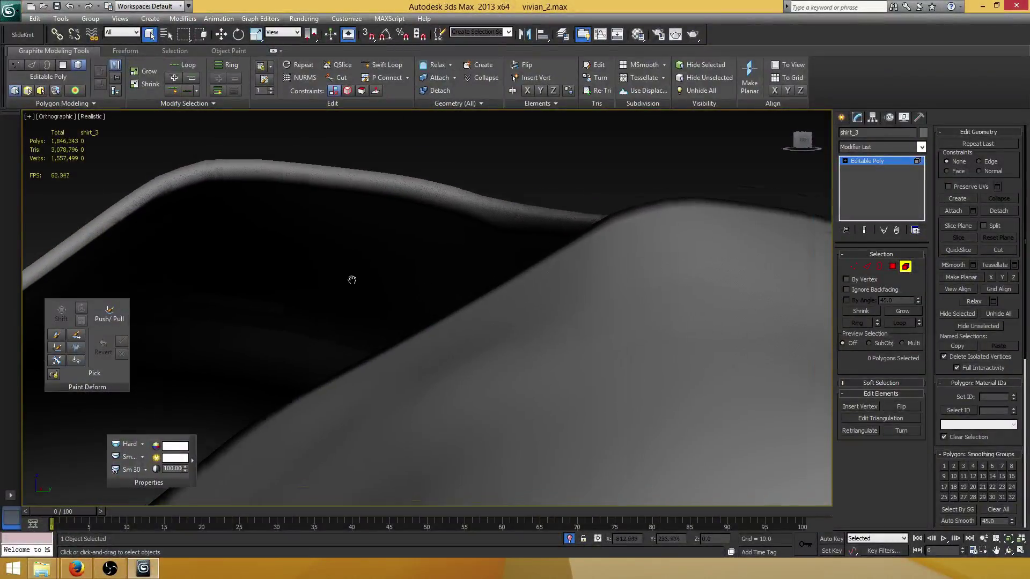
key(4)
key(F3)
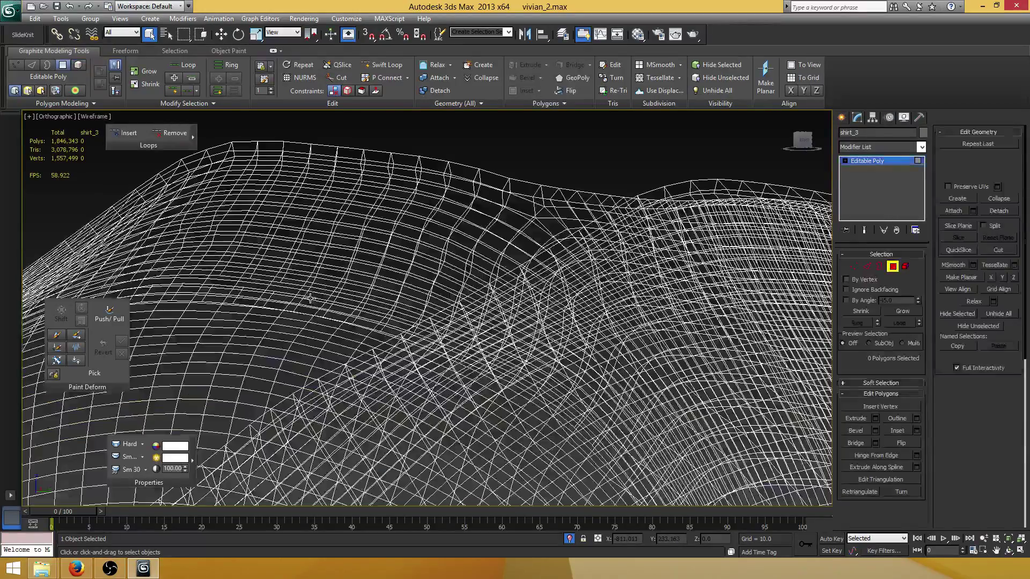
click(310, 299)
key(F3)
mouse_move(354, 294)
middle_down()
mouse_move(341, 290)
mouse_move(375, 279)
mouse_move(365, 273)
middle_up()
key(F3)
key(F3)
key(F3)
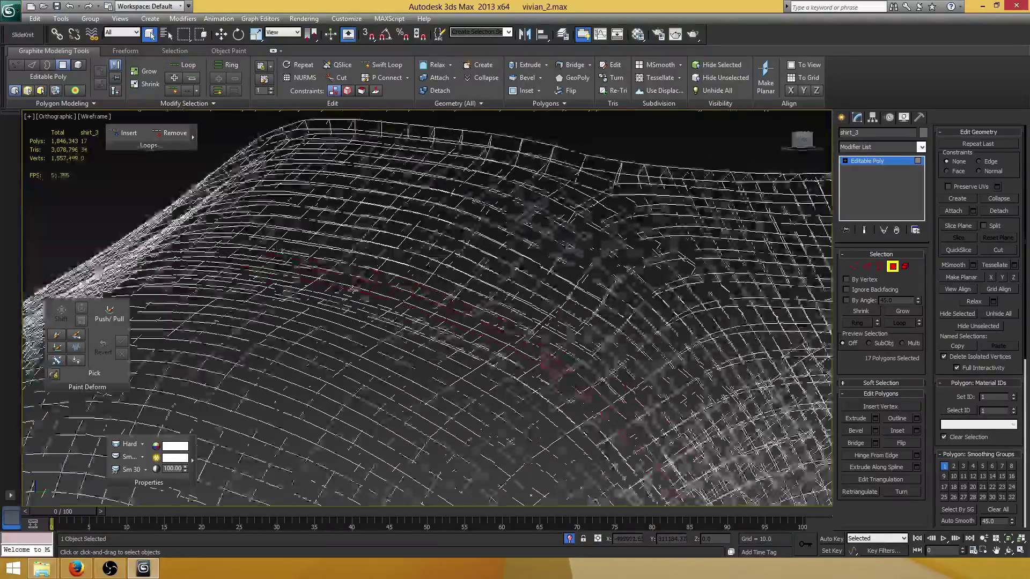
scroll(351, 289, down, 5)
mouse_move(352, 289)
alt+middle_down()
mouse_move(318, 268)
mouse_move(356, 288)
mouse_move(397, 285)
alt+middle_up()
key(F3)
key(Delete)
key(F3)
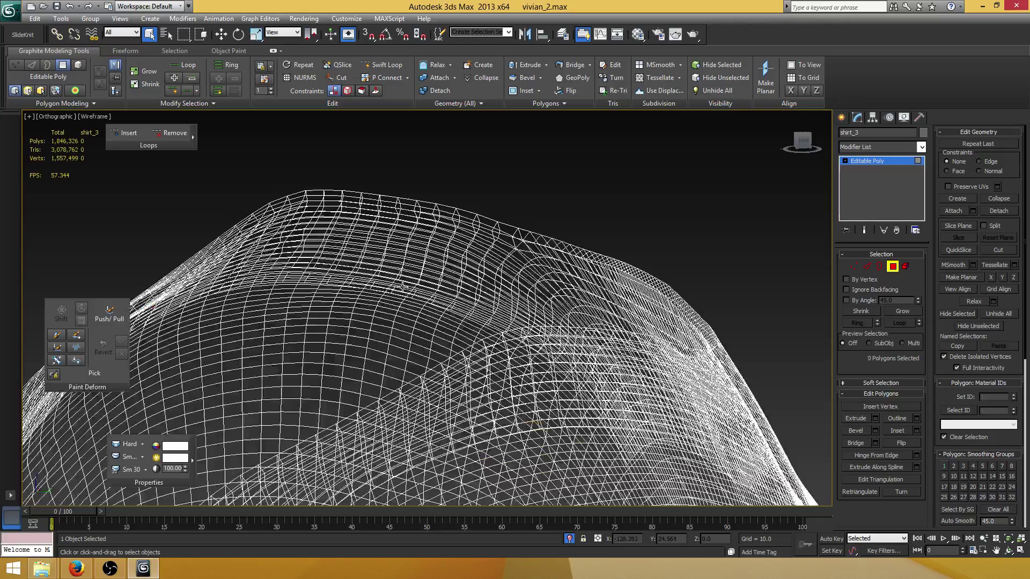
Select the shirt's inner surface as an element to check what it is connected to
click(904, 267)
scroll(420, 311, up, 3)
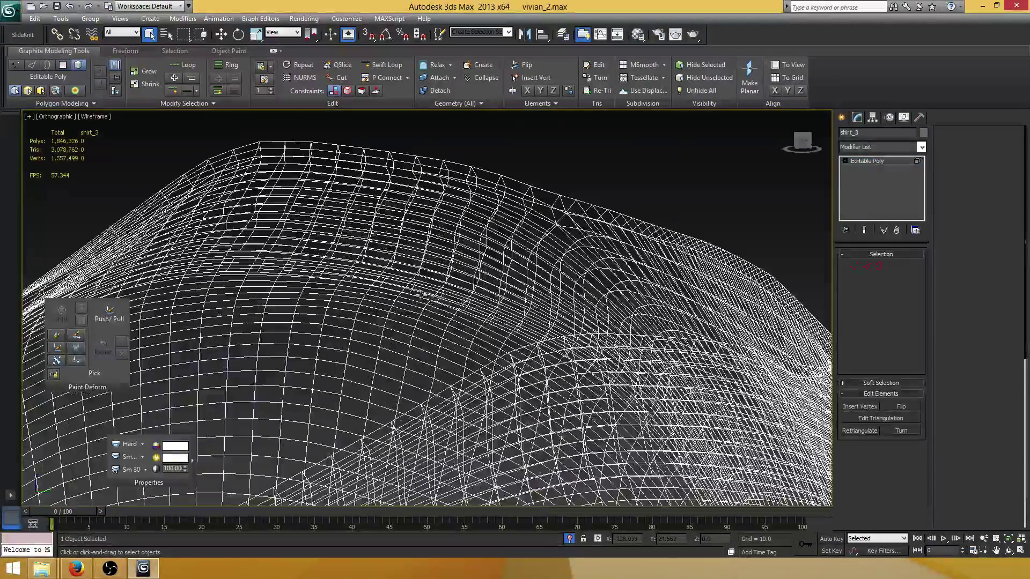
key(F3)
click(416, 292)
alt+middle_drag(416, 291, 449, 302)
scroll(437, 298, down, 5)
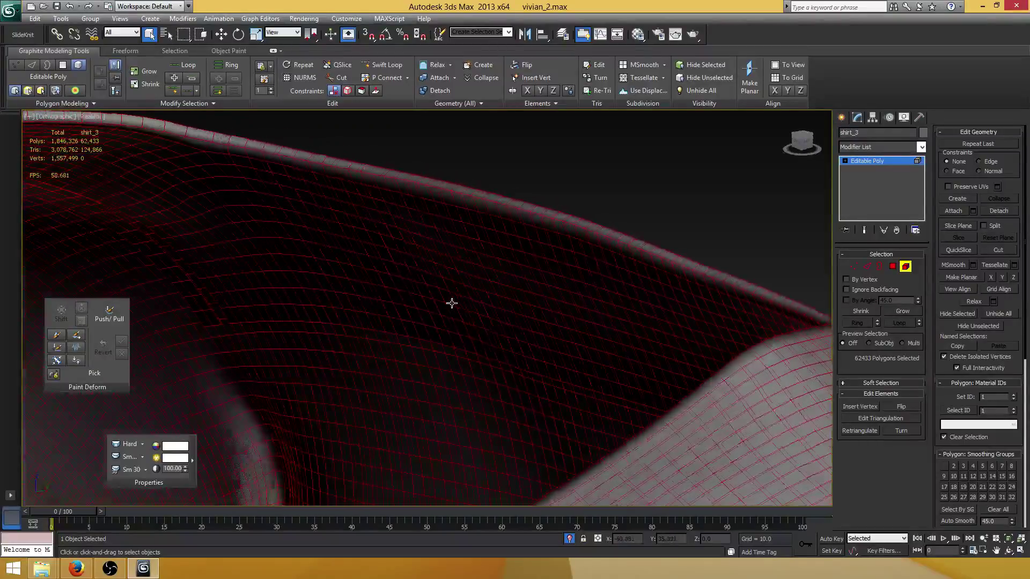
Return to polygon selection and show edged faces on the shaded shirt
click(892, 266)
click(333, 248)
alt+middle_drag(332, 248, 292, 303)
scroll(291, 303, up, 2)
key(F4)
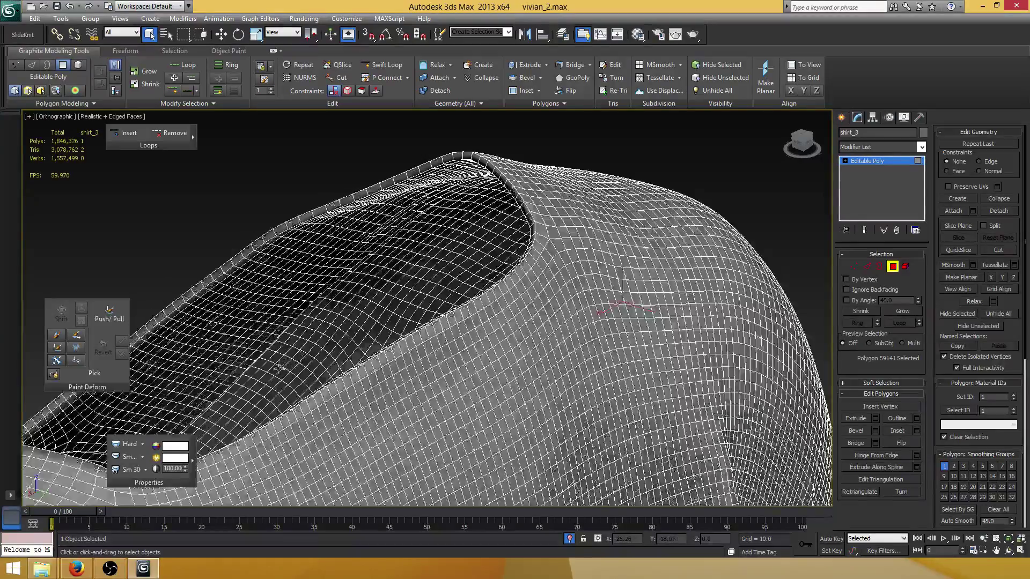
Try to select a row of polygons on the inside of the shirt, and undo that selection
middle_drag(397, 279, 411, 306)
scroll(411, 306, up, 3)
click(366, 259)
alt+middle_drag(392, 257, 433, 296)
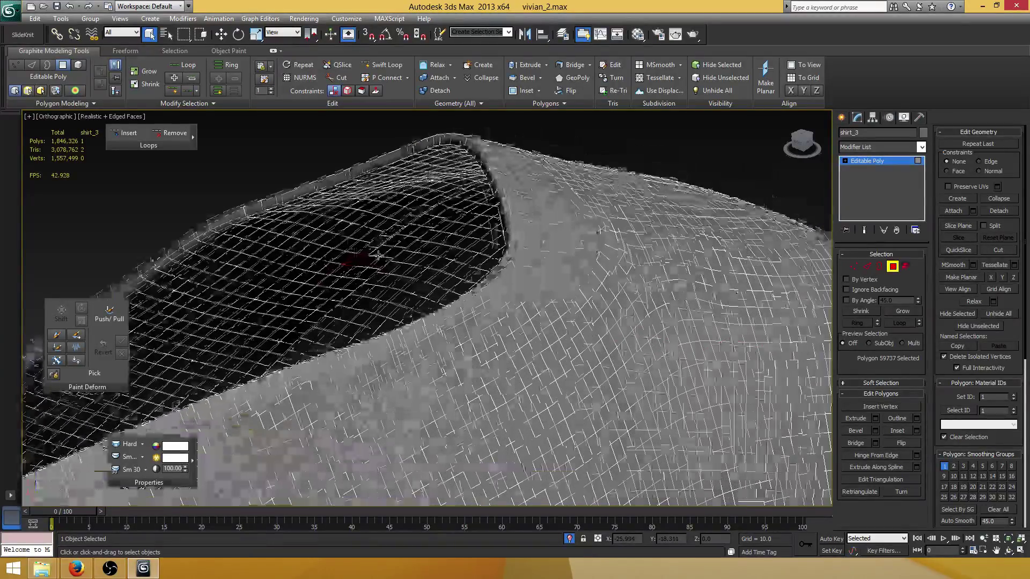
scroll(433, 297, up, 2)
shift+click(306, 258)
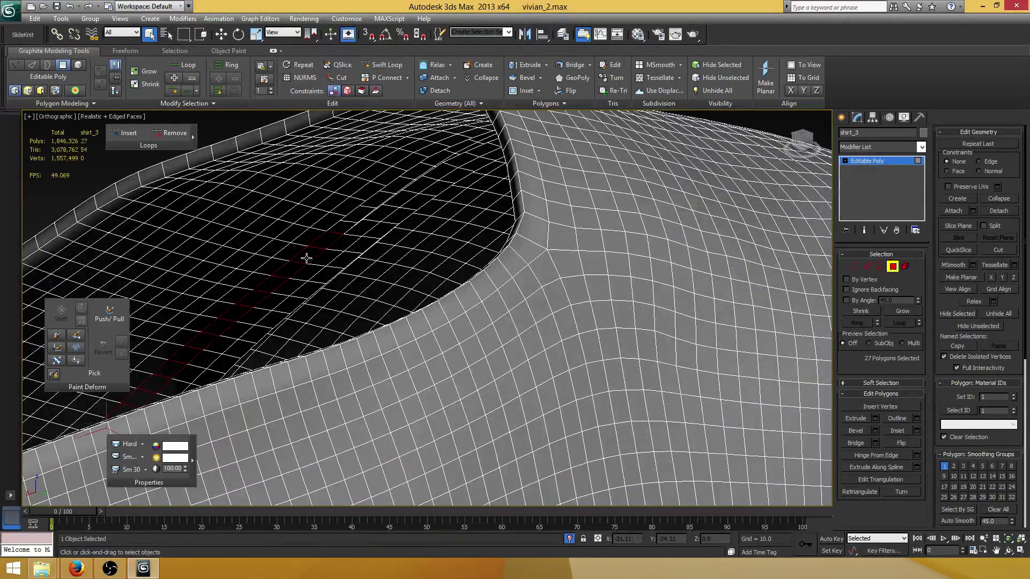
scroll(306, 258, up, 2)
key(ctrl+z)
Select the remaining inner row of polygons seen through the neck opening and delete it
click(356, 228)
click(305, 225)
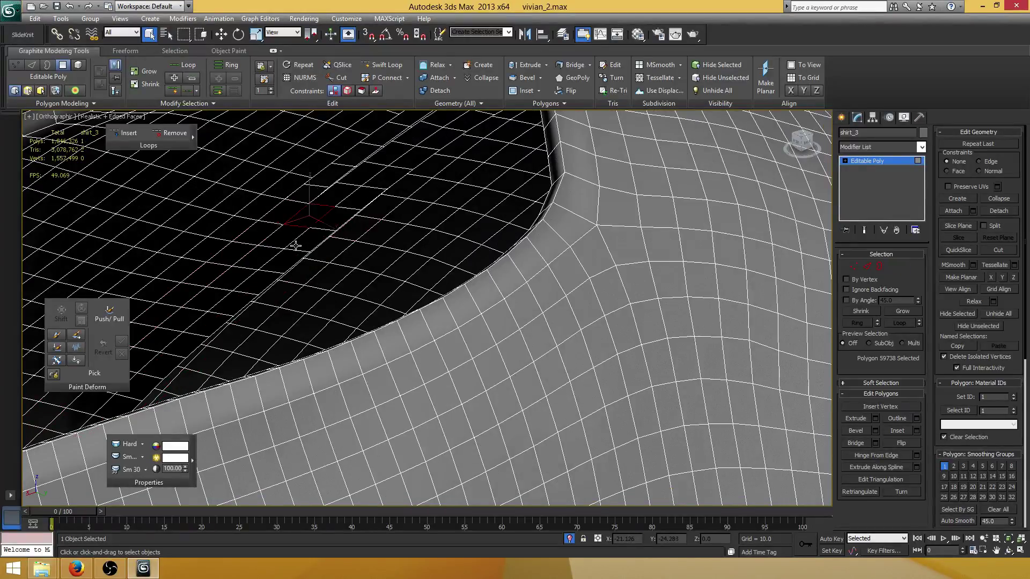
shift+click(279, 237)
alt+middle_drag(279, 237, 321, 277)
click(280, 283)
shift+click(262, 299)
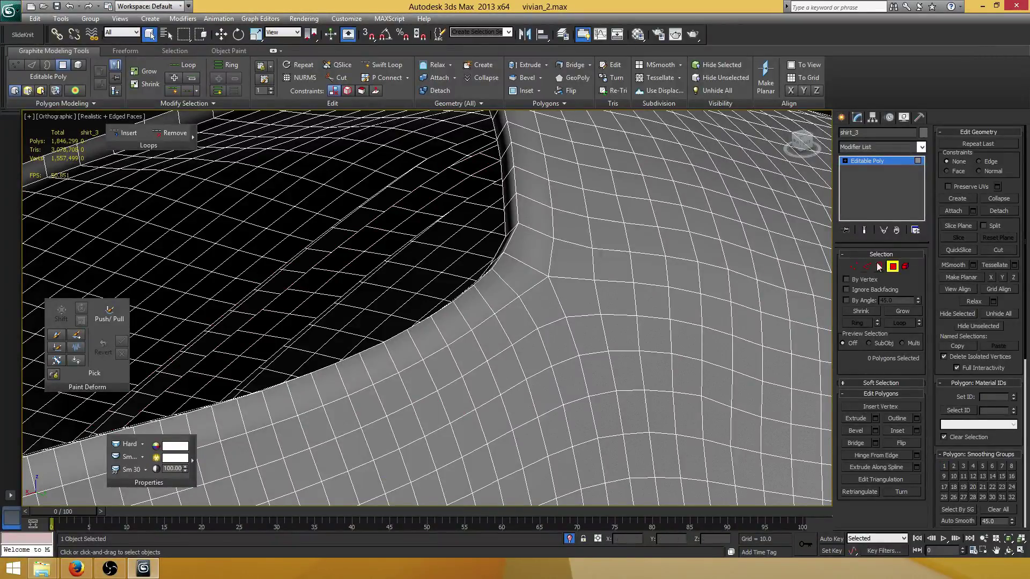
Select the detached strip element visible through the neck opening and delete it
click(906, 267)
click(357, 251)
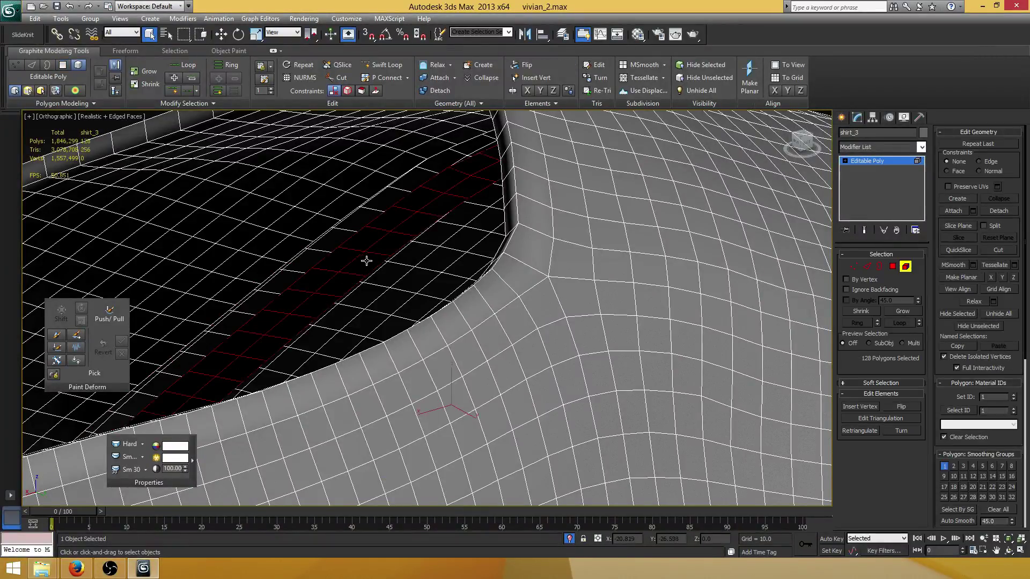
mouse_move(368, 259)
alt+middle_down()
mouse_move(395, 255)
mouse_move(381, 266)
alt+middle_up()
key(Delete)
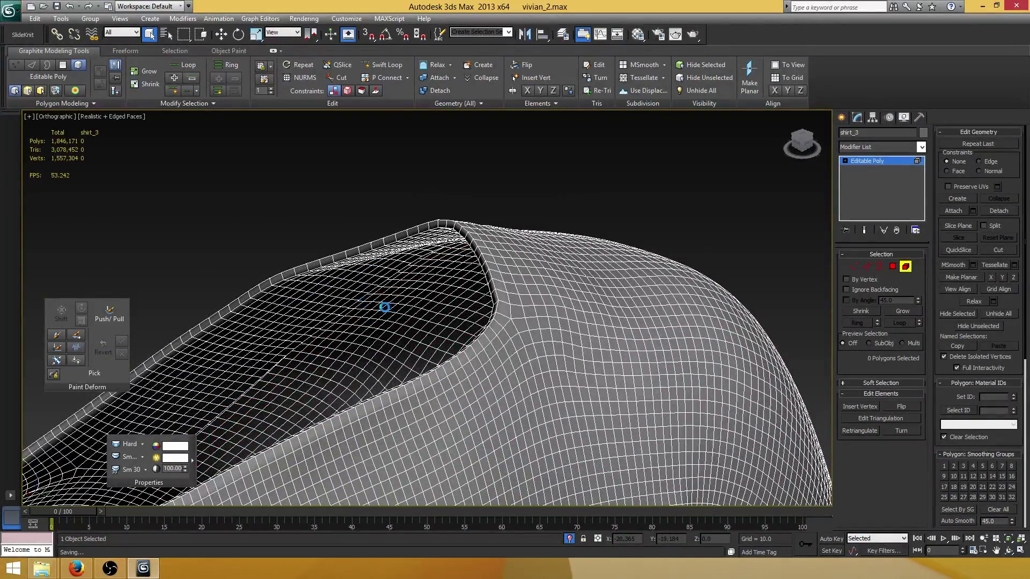
Select all open borders of the shirt to locate the remaining holes
middle_drag(384, 308, 453, 262)
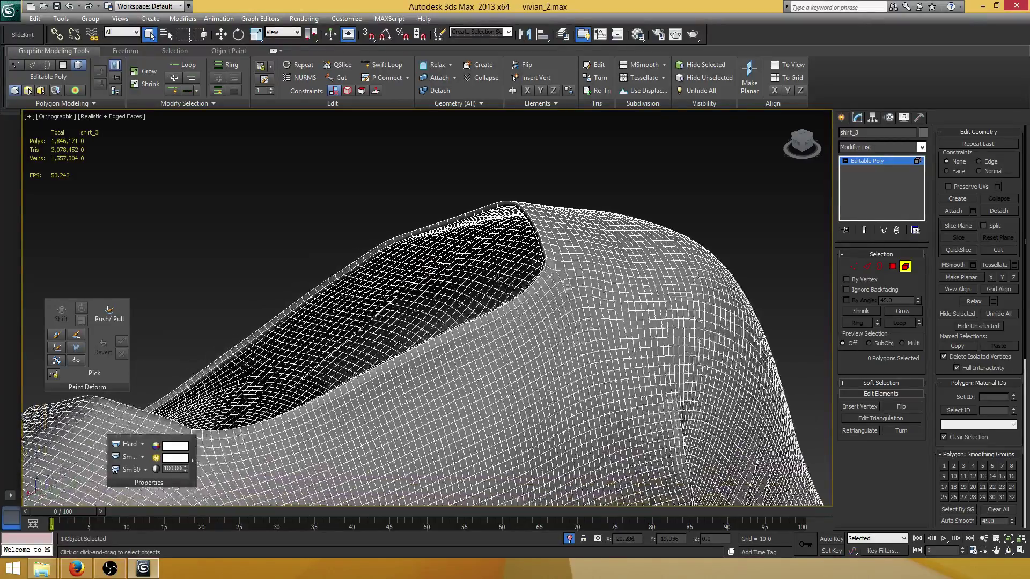
click(877, 266)
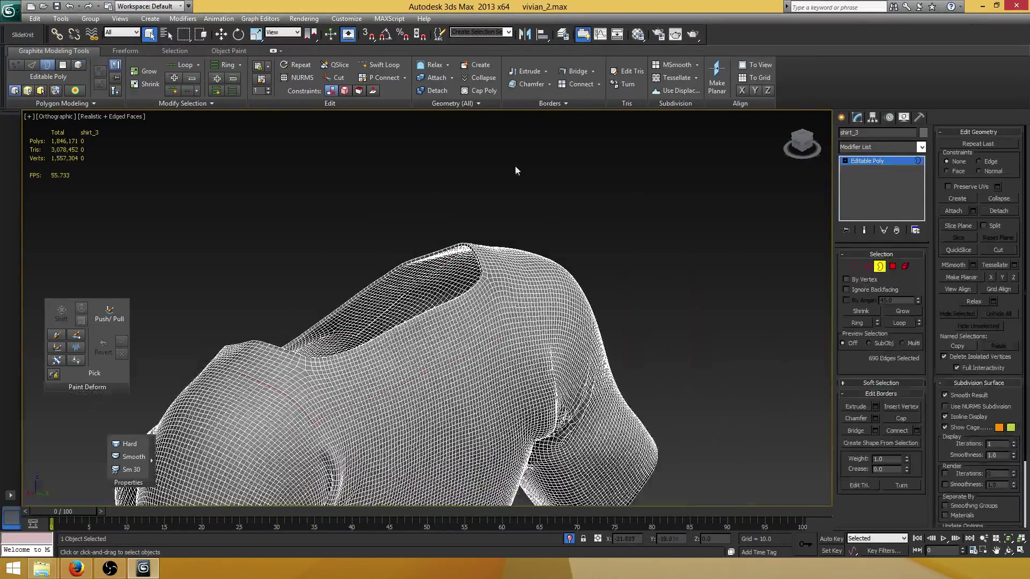
drag(553, 160, 97, 446)
scroll(427, 307, down, 5)
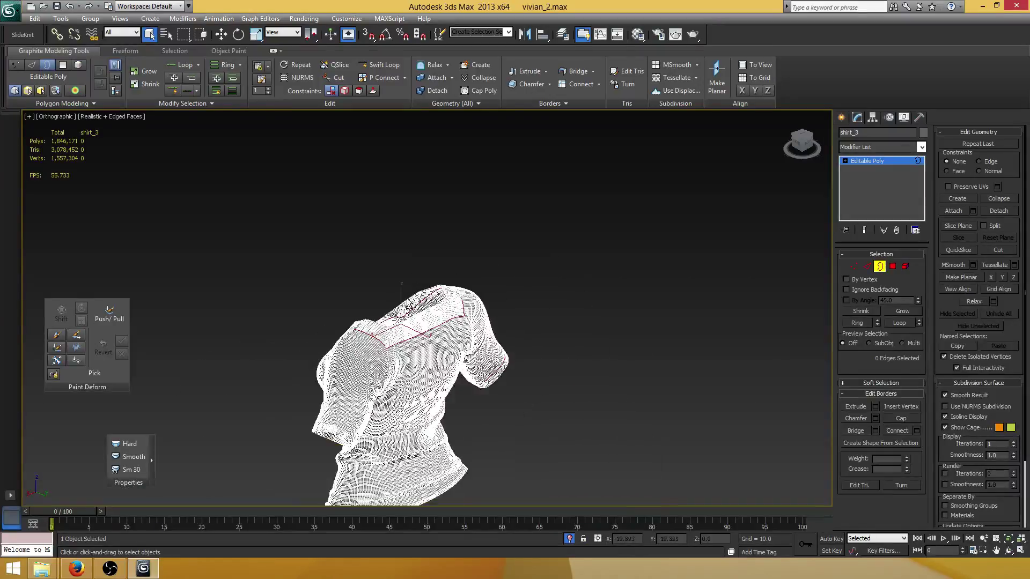
alt+middle_drag(429, 317, 500, 257)
scroll(570, 265, up, 2)
scroll(500, 256, down, 3)
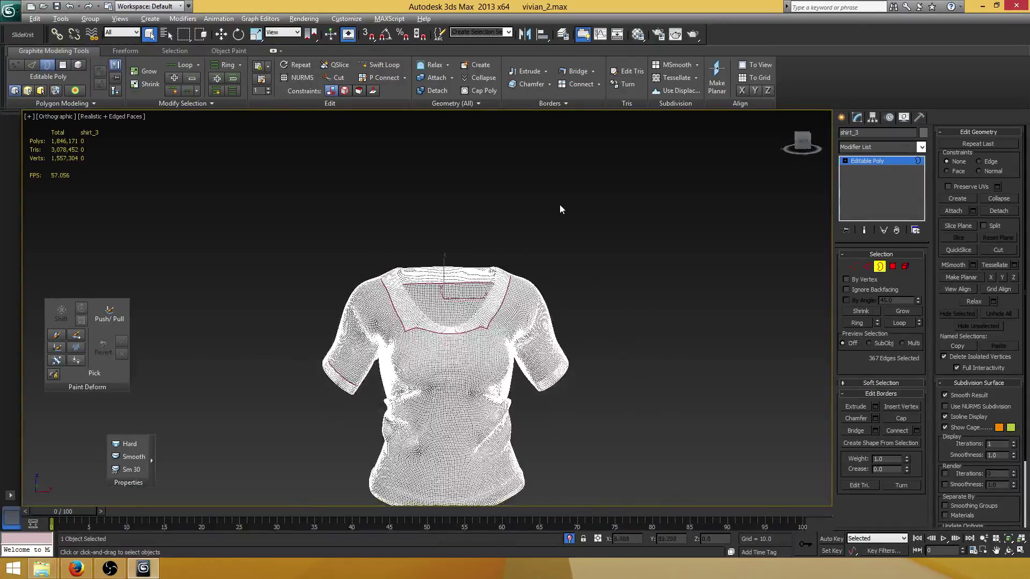
drag(606, 202, 251, 531)
Examine the small hole near the shirt's hem and the selected border edges on the inside
middle_drag(469, 371, 436, 271)
alt+middle_drag(436, 271, 447, 375)
scroll(455, 327, up, 4)
alt+middle_drag(473, 313, 387, 306)
scroll(507, 324, up, 2)
scroll(338, 308, up, 2)
scroll(295, 353, up, 2)
key(2)
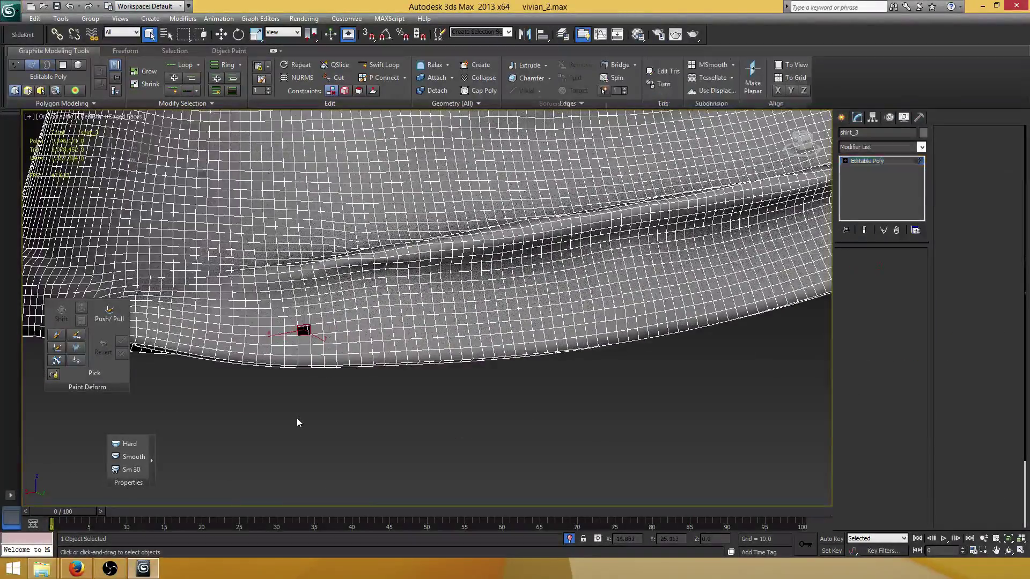
scroll(291, 410, up, 3)
middle_drag(266, 413, 371, 335)
scroll(352, 322, down, 4)
scroll(429, 290, down, 4)
scroll(371, 335, up, 3)
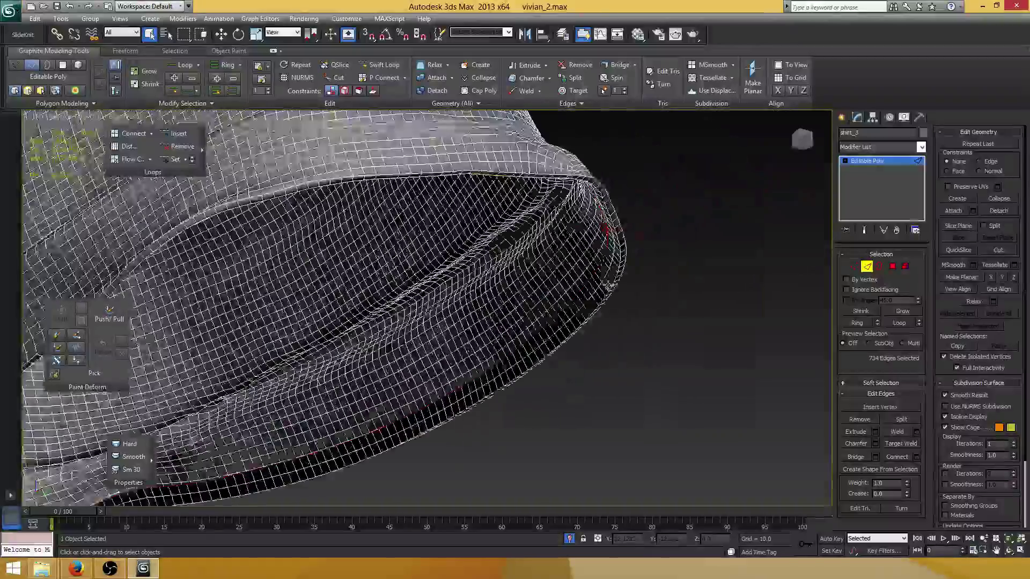
middle_drag(750, 225, 568, 314)
scroll(616, 271, up, 5)
middle_drag(616, 271, 548, 309)
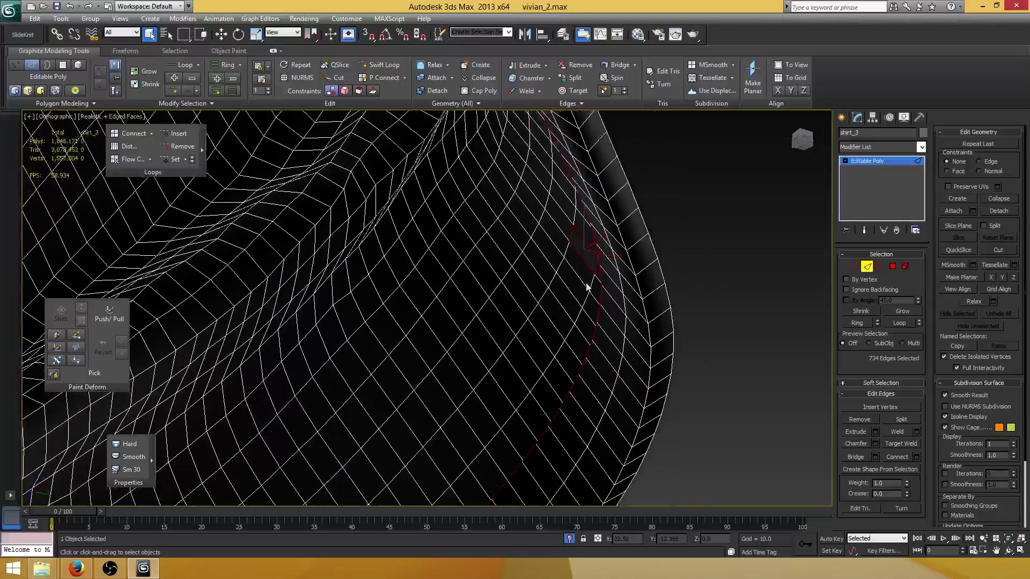
Close the single-polygon hole near the hem by bridging its two opposite side edges
click(581, 253)
scroll(575, 271, down, 4)
alt+middle_drag(574, 274, 445, 337)
scroll(545, 271, up, 4)
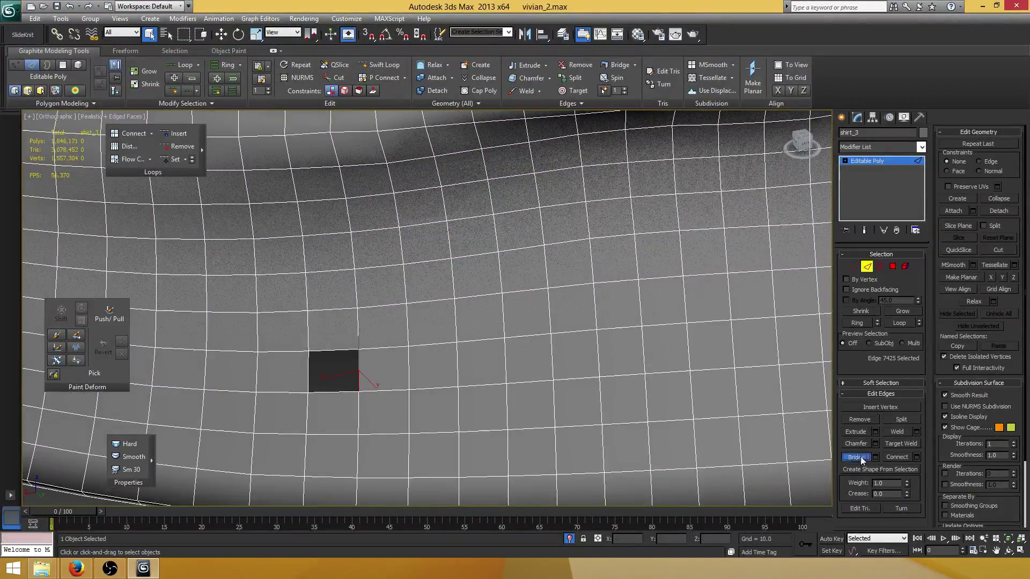
click(860, 458)
alt+middle_drag(357, 378, 374, 361)
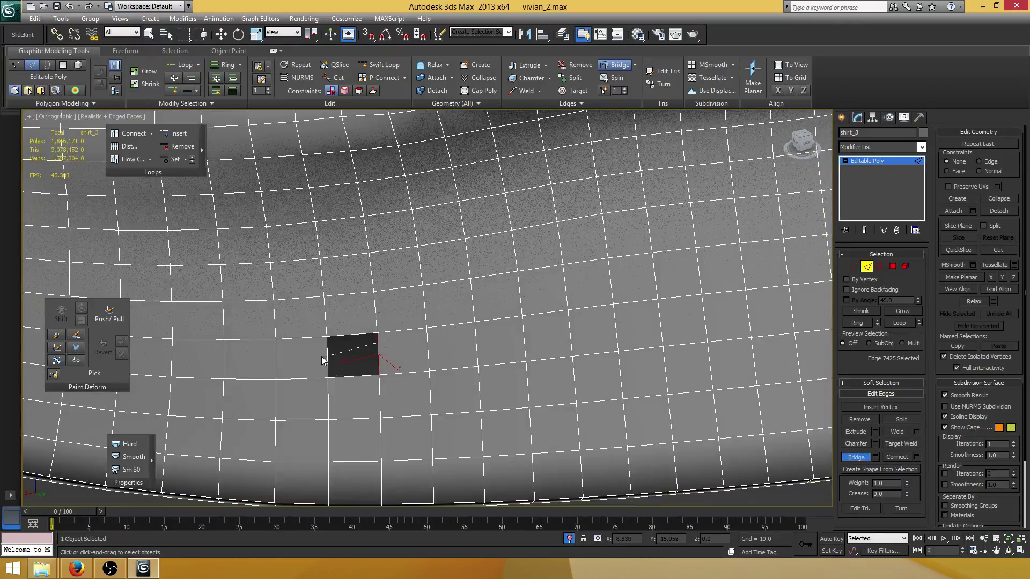
click(326, 350)
right_click(332, 351)
Select the vertex at the pinched spot along the shirt's hem and activate the Move tool
scroll(372, 354, down, 6)
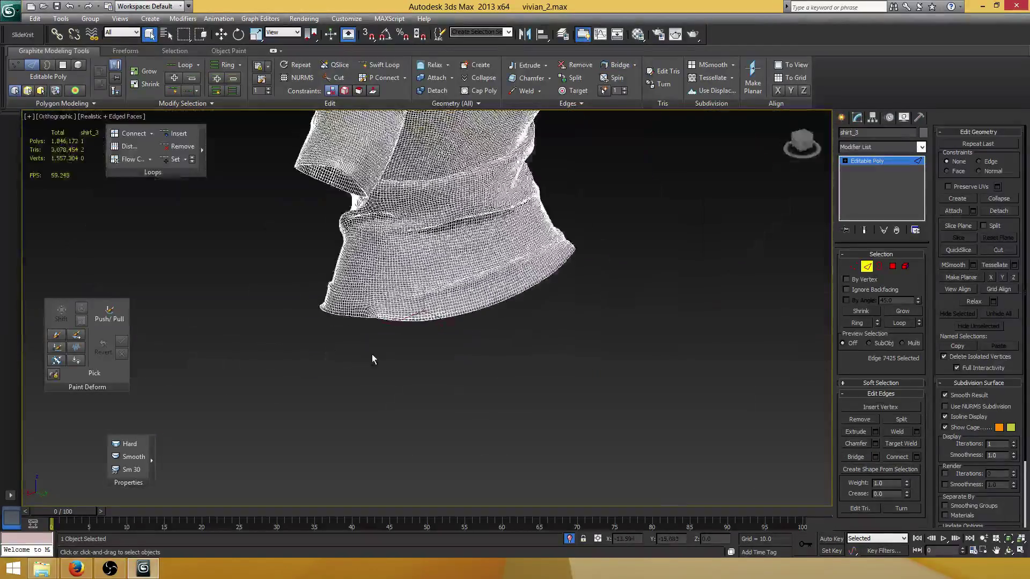
scroll(425, 352, up, 8)
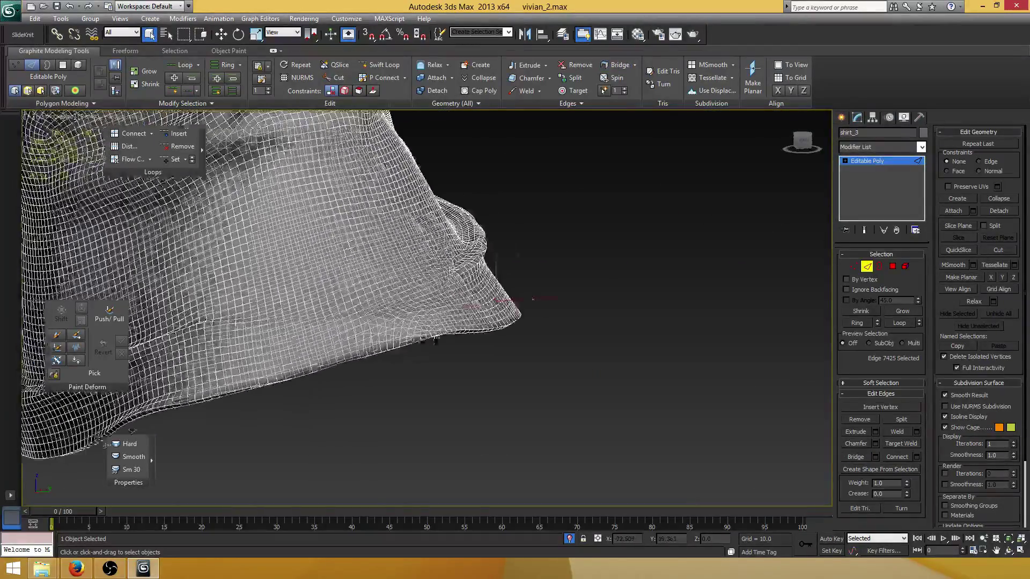
alt+middle_drag(424, 348, 468, 367)
scroll(426, 353, down, 3)
scroll(468, 367, up, 3)
scroll(468, 366, down, 2)
key(1)
scroll(424, 378, up, 5)
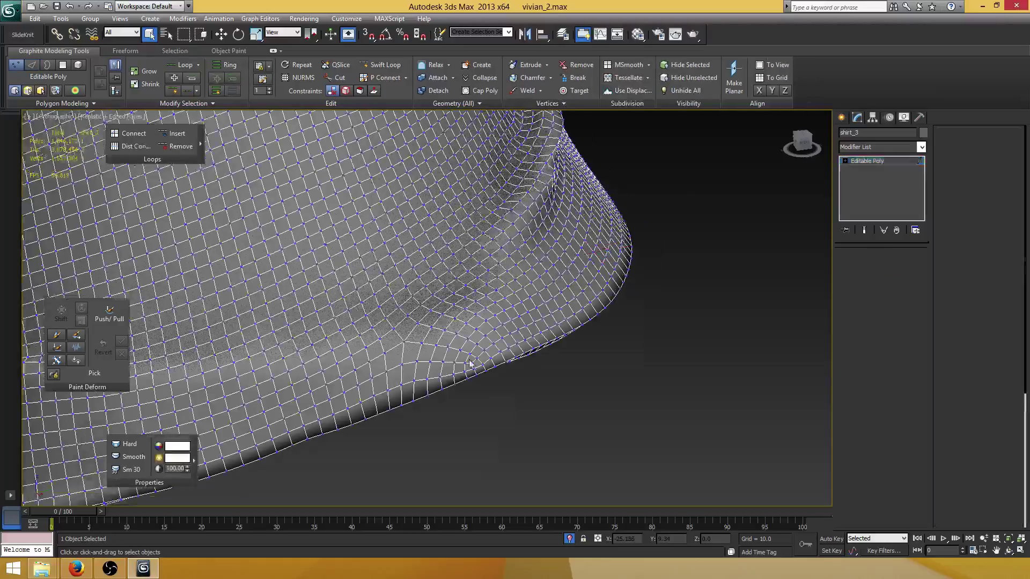
scroll(422, 380, up, 6)
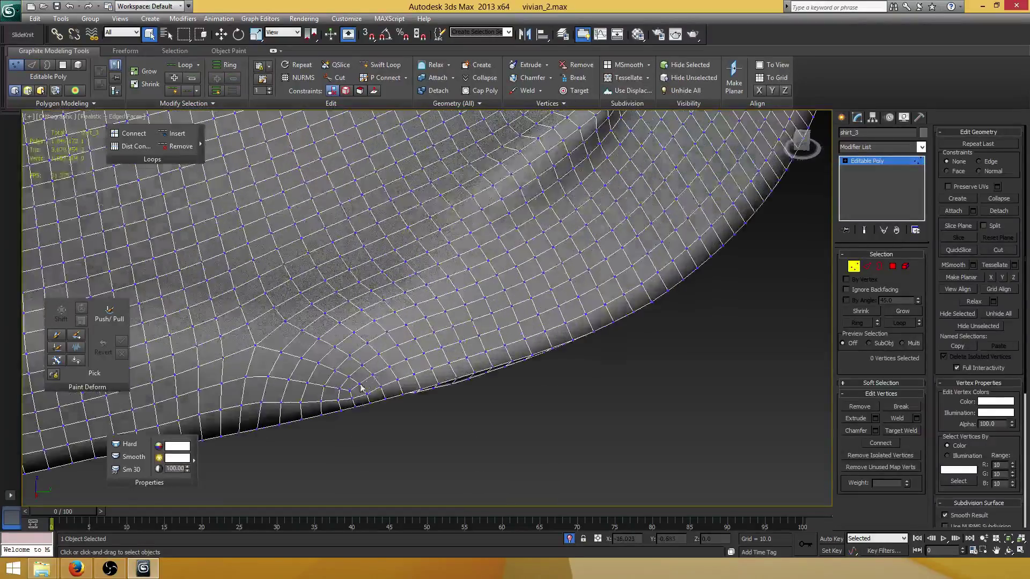
click(348, 390)
alt+middle_drag(372, 390, 350, 397)
click(220, 35)
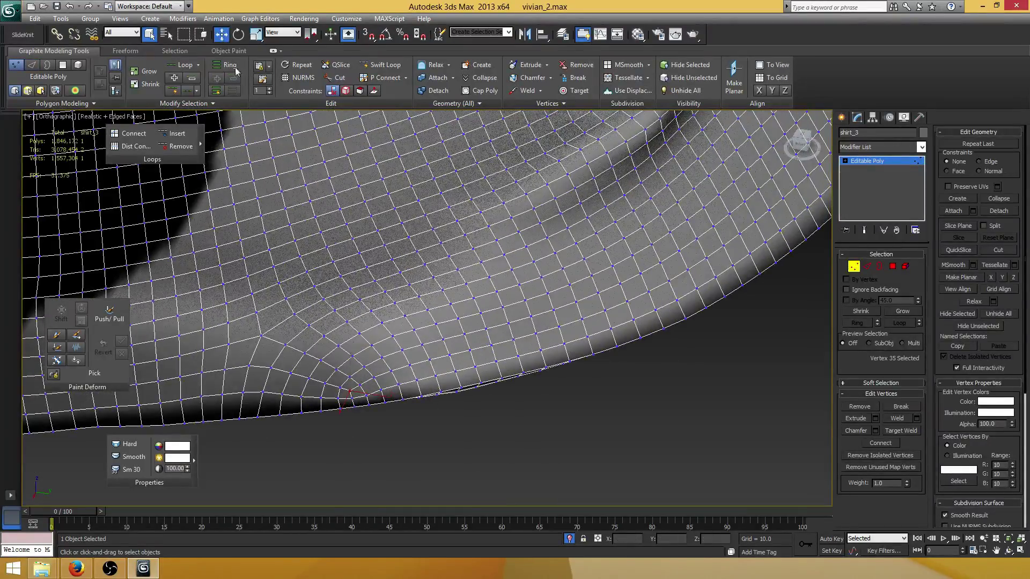
Select the seven vertices around the pinched spot on the shirt's hem and set the reference coordinate system to Screen
middle_drag(364, 326, 393, 299)
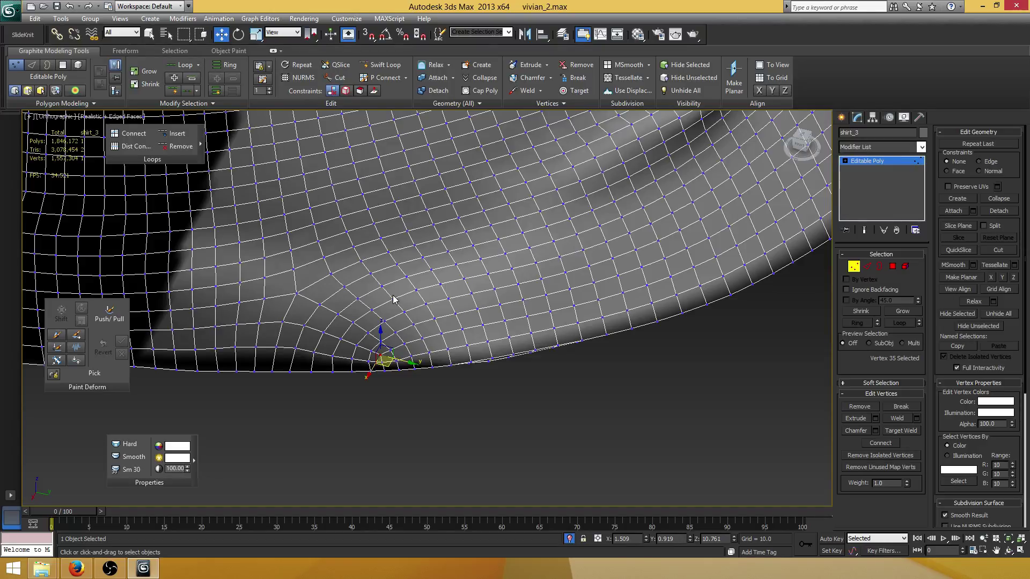
alt+middle_drag(593, 346, 314, 334)
scroll(324, 322, up, 6)
key(F3)
drag(250, 376, 250, 375)
alt+middle_drag(250, 376, 308, 343)
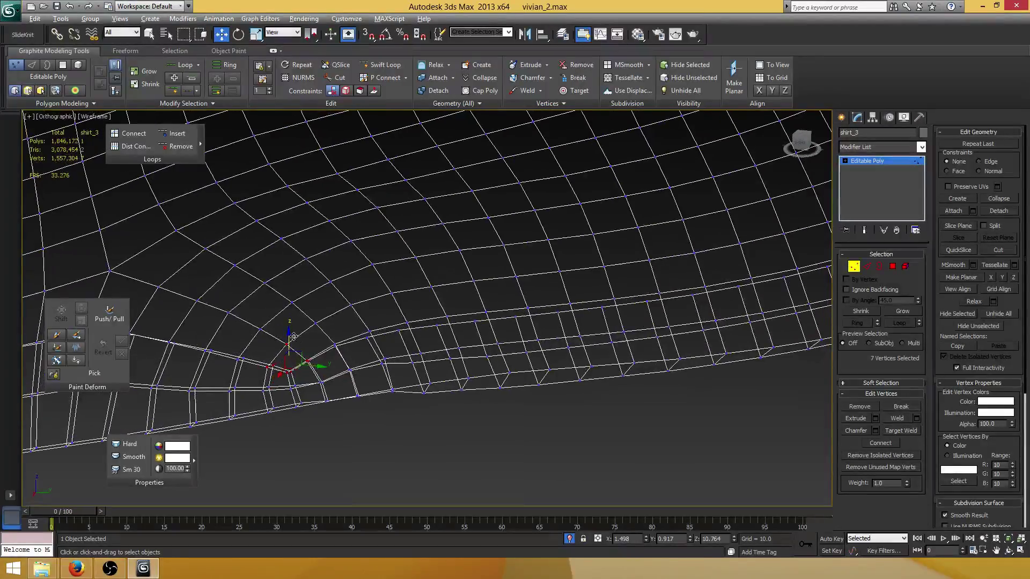
key(F3)
alt+right_click(275, 349)
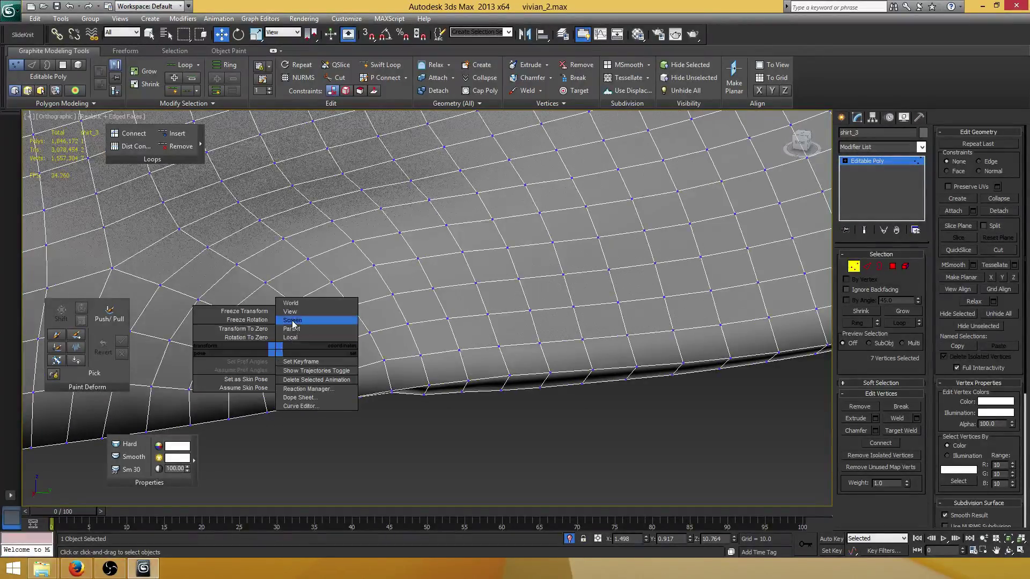
click(291, 324)
Try to move the seven selected hem vertices upward, and undo the move
alt+middle_drag(317, 333, 311, 353)
drag(288, 332, 292, 321)
key(F3)
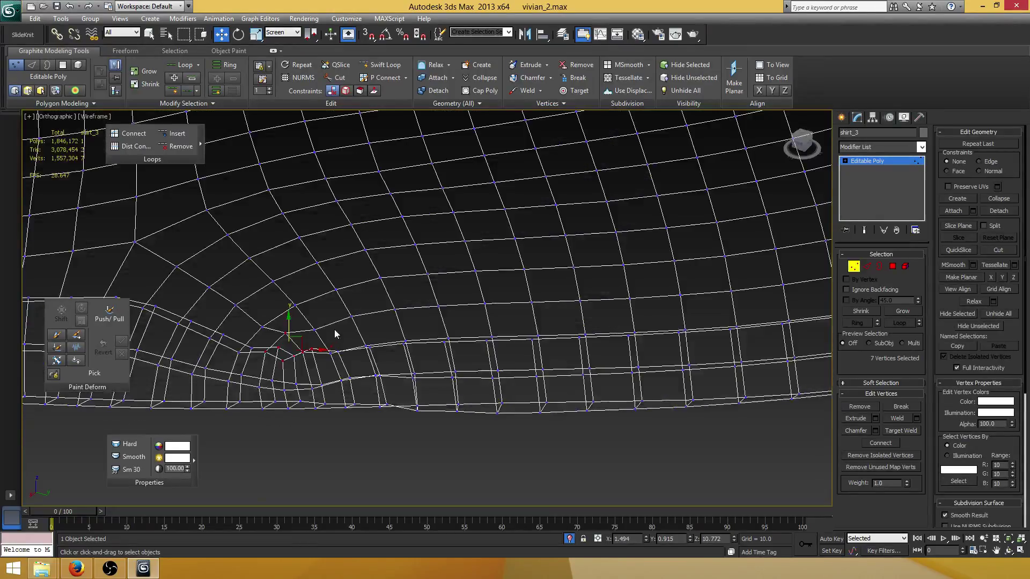
middle_drag(334, 329, 339, 337)
key(ctrl+z)
key(ctrl+z)
Extend the selection to the vertices surrounding the pinched hem spot and move them upward
ctrl+drag(316, 303, 270, 336)
ctrl+drag(282, 325, 236, 374)
alt+middle_drag(249, 361, 296, 325)
key(F3)
drag(296, 325, 296, 310)
scroll(295, 375, up, 2)
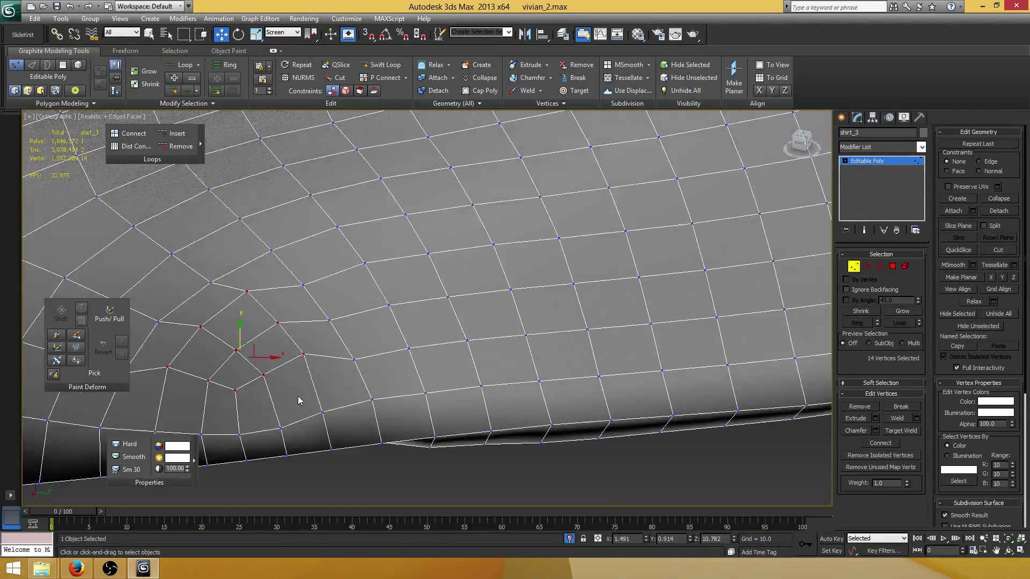
Select only the lower vertices of the pinched spot plus its center vertex and raise them about 0.003 units
key(F3)
drag(255, 398, 204, 363)
alt+middle_drag(264, 347, 277, 350)
ctrl+drag(280, 351, 236, 394)
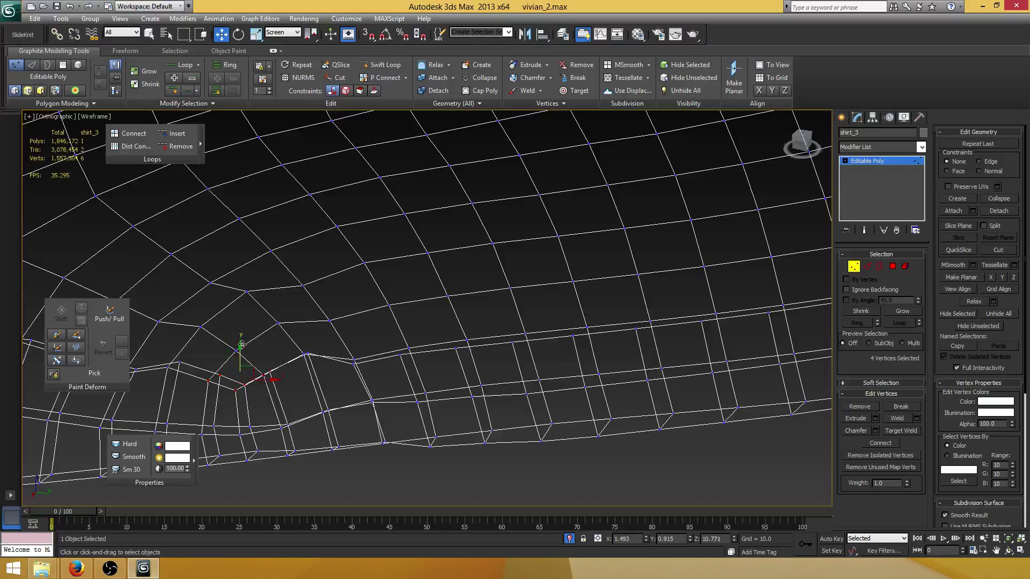
ctrl+drag(248, 340, 224, 359)
alt+middle_drag(236, 343, 243, 348)
key(F3)
drag(243, 344, 243, 340)
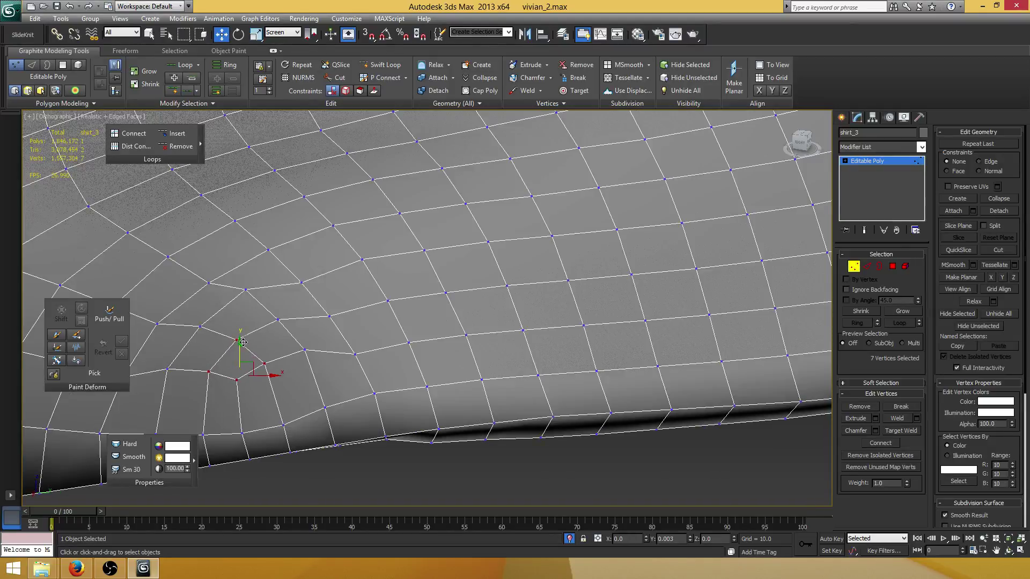
Select the vertex pair beside the pinched spot on the row above the hem edge and adjust its height
alt+middle_drag(243, 340, 255, 374)
key(F3)
mouse_move(260, 372)
mouse_down()
mouse_move(233, 339)
mouse_move(252, 338)
mouse_up()
key(F3)
key(F3)
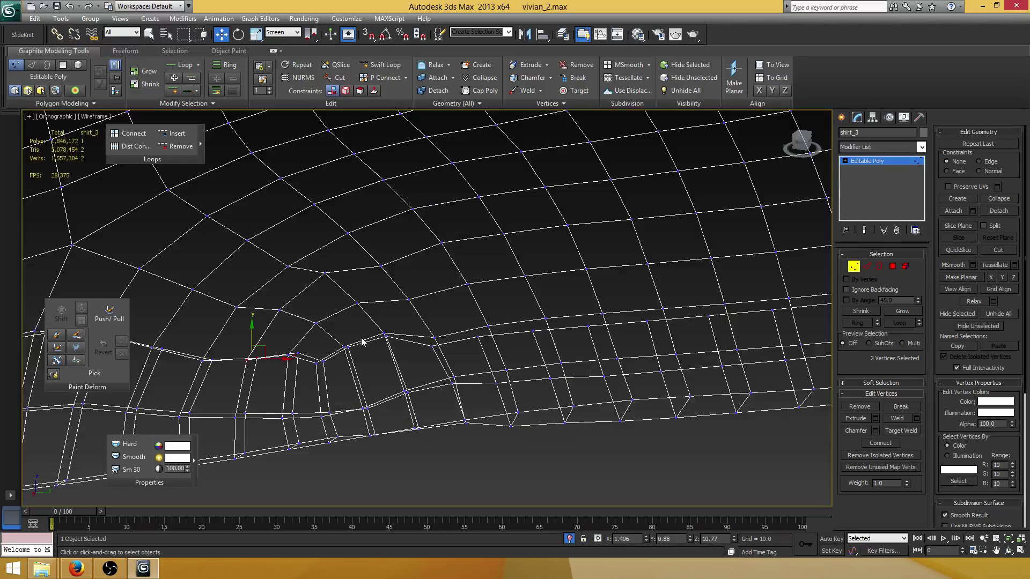
Select the four vertices on the other side of the pinched spot and lower them slightly
drag(363, 341, 334, 359)
ctrl+click(344, 347)
key(F3)
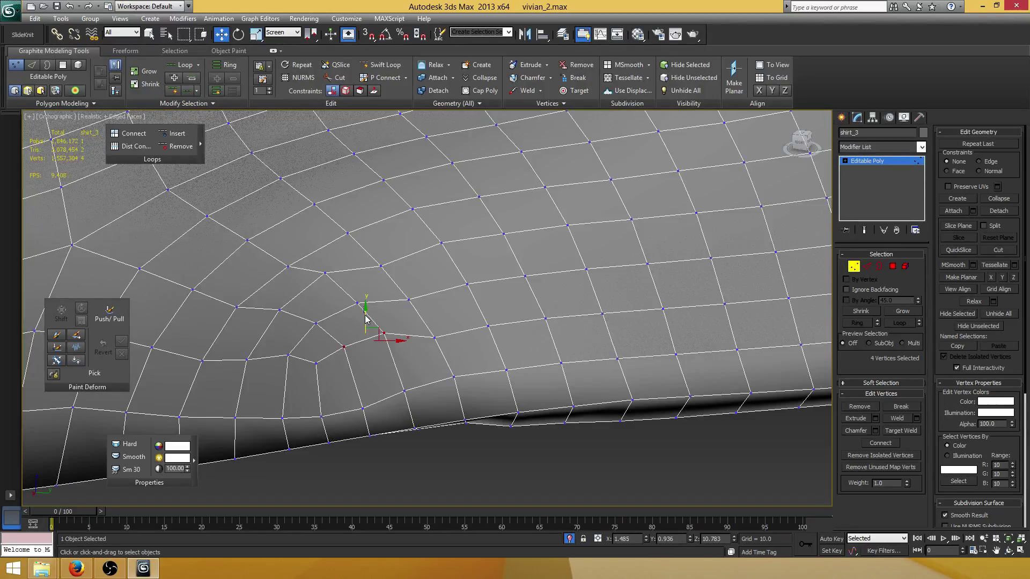
drag(364, 311, 387, 351)
scroll(387, 350, down, 2)
mouse_move(387, 350)
alt+middle_down()
mouse_move(403, 346)
mouse_move(393, 350)
alt+middle_up()
scroll(394, 350, up, 2)
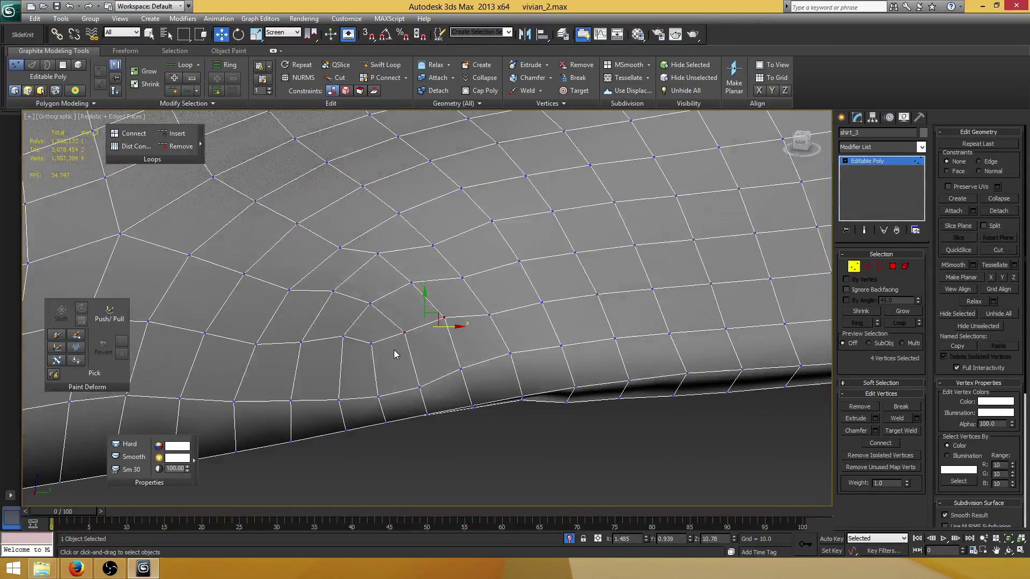
Select the vertex pair at the low point of the hem's edge row and raise it about 0.004 units
key(F3)
mouse_move(384, 366)
mouse_down()
mouse_move(362, 327)
mouse_move(375, 306)
mouse_up()
key(F3)
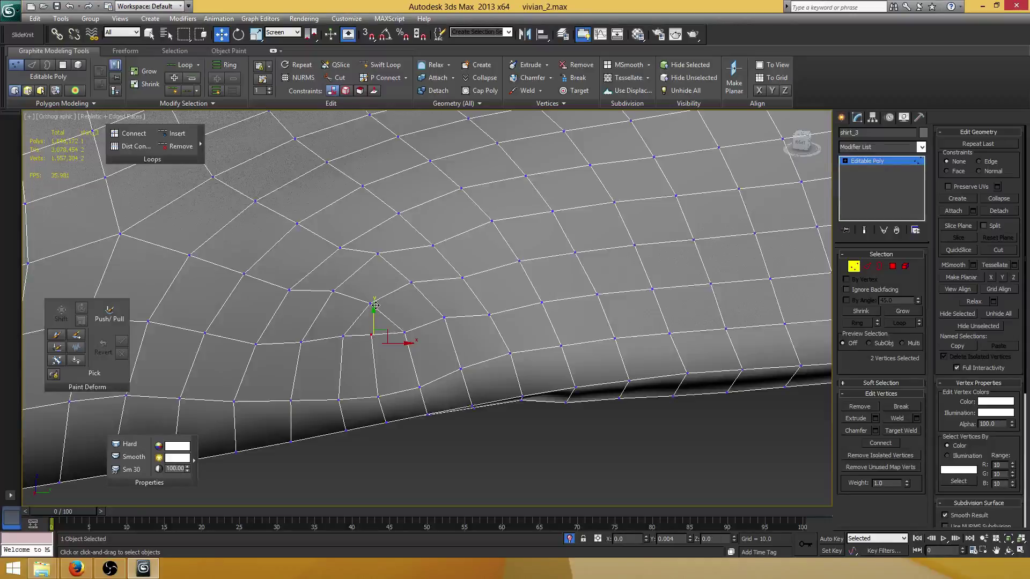
Lower the four vertices at the bump farther along the hem's edge row and save the scene
scroll(398, 338, down, 3)
mouse_move(459, 324)
alt+middle_down()
mouse_move(483, 343)
mouse_move(446, 334)
alt+middle_up()
scroll(331, 309, up, 2)
middle_drag(331, 310, 302, 302)
key(F3)
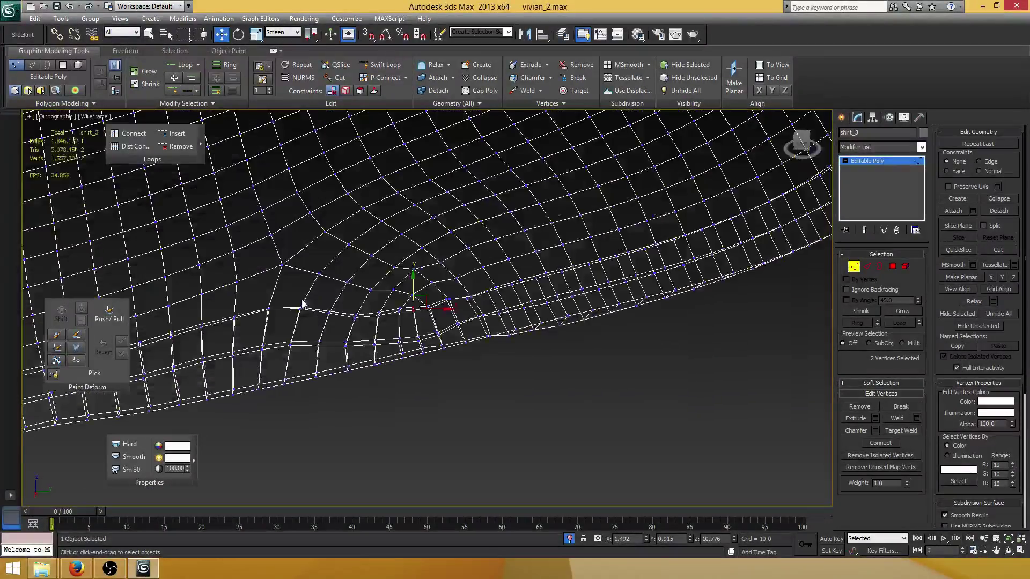
drag(306, 290, 248, 323)
key(F3)
drag(284, 275, 282, 281)
alt+middle_drag(287, 297, 281, 293)
middle_drag(281, 294, 344, 285)
key(ctrl+s)
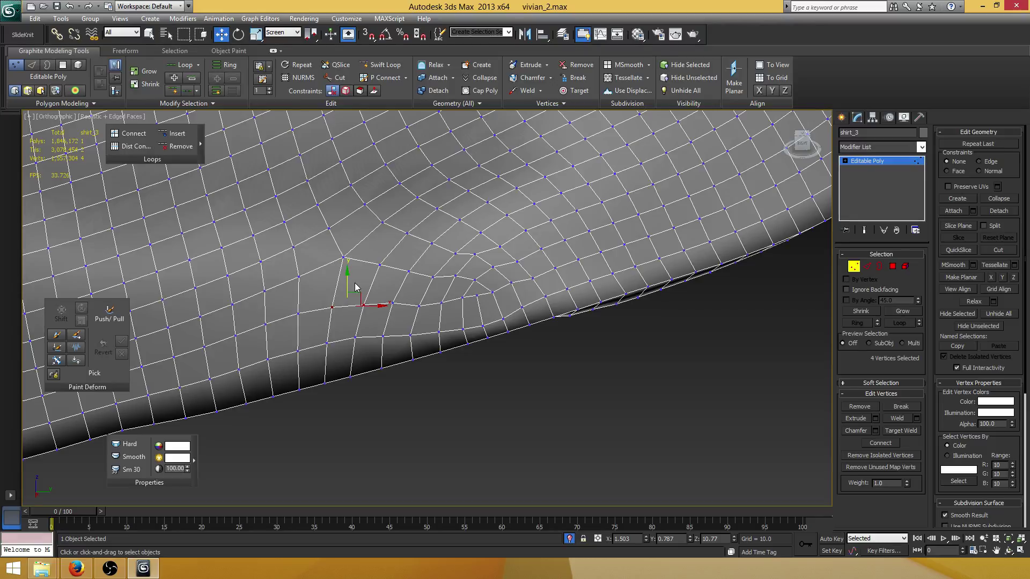
Nudge the four selected hem vertices down by another 0.001 units
middle_drag(450, 324, 377, 328)
scroll(402, 317, down, 2)
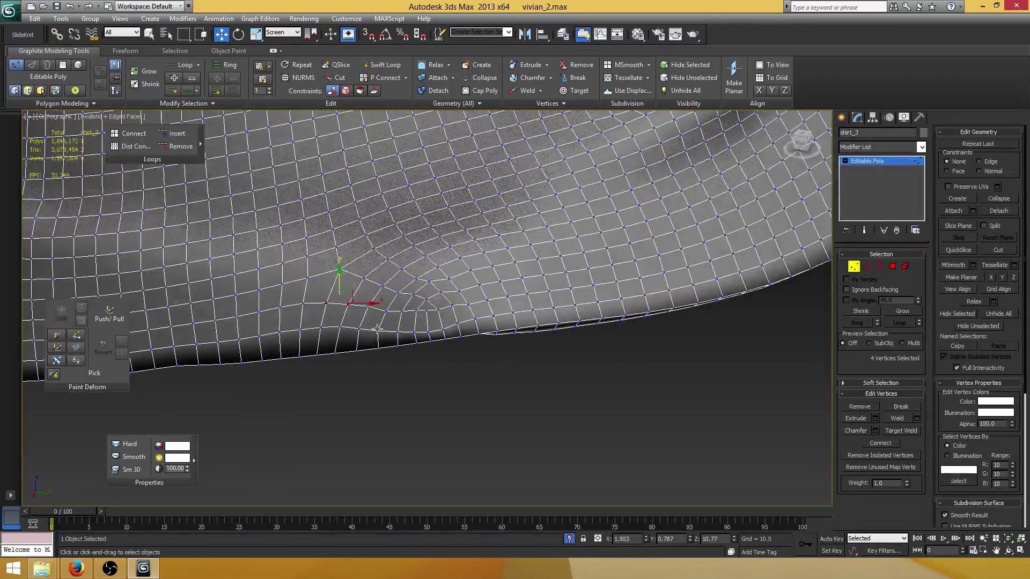
scroll(424, 307, up, 5)
alt+middle_drag(252, 288, 253, 272)
drag(251, 271, 251, 272)
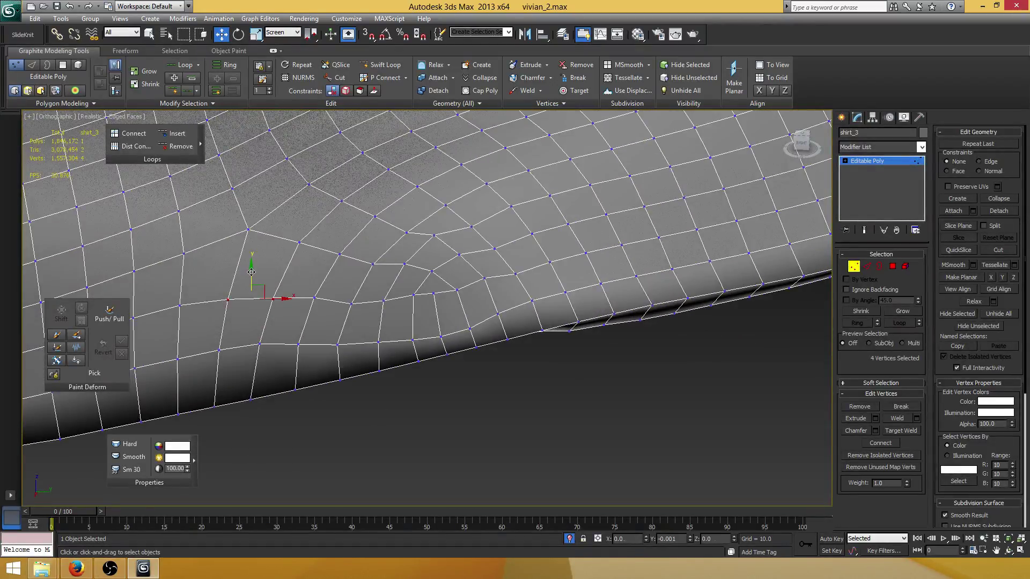
Select the next two vertex pairs along the hem's edge row and check their alignment in shaded view
alt+middle_drag(269, 301, 274, 324)
key(F3)
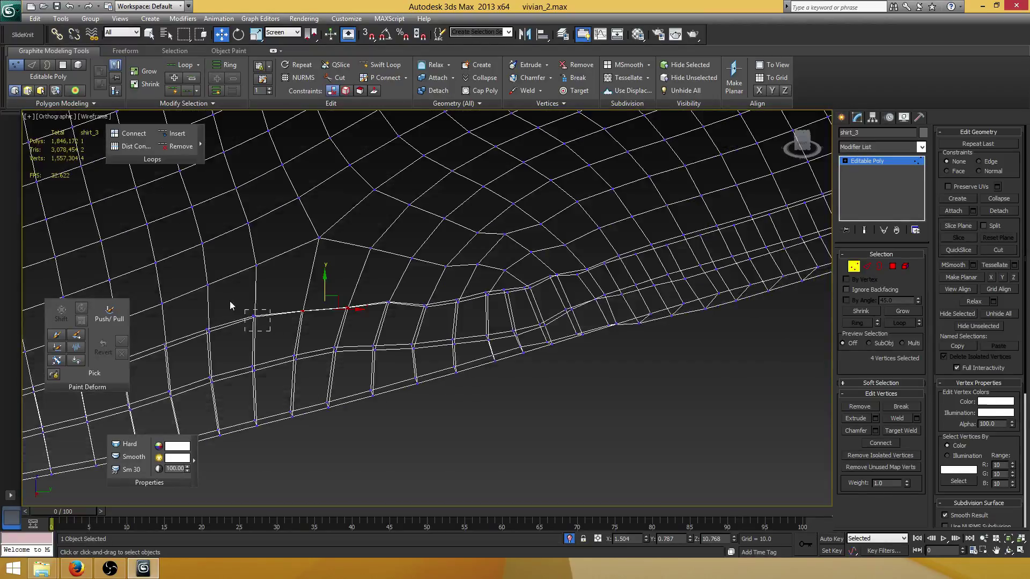
drag(230, 301, 228, 299)
ctrl+drag(217, 356, 194, 316)
mouse_move(236, 292)
alt+middle_down()
mouse_move(428, 314)
mouse_move(386, 340)
alt+middle_up()
key(F3)
key(F3)
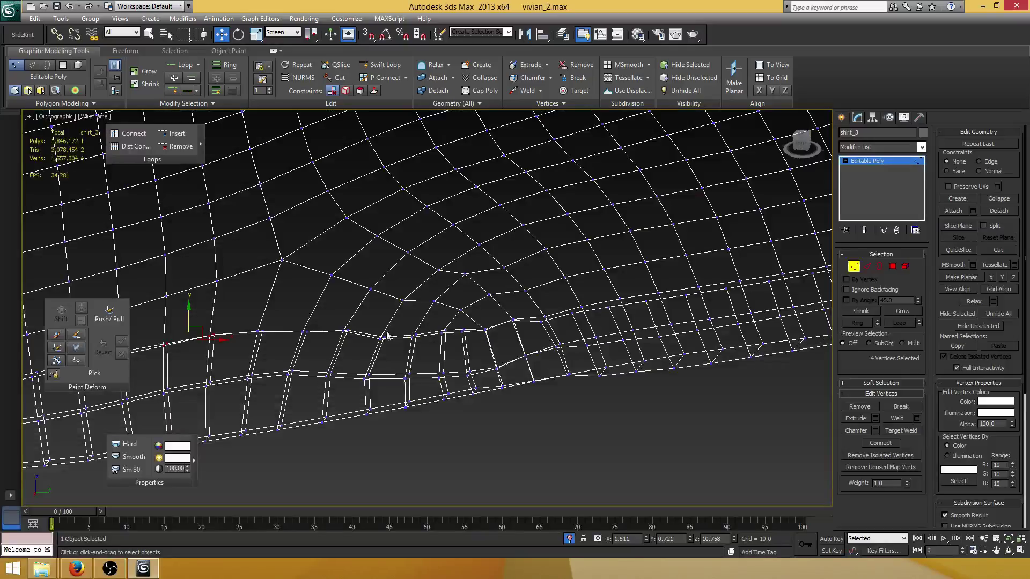
Select the eight vertices along the dip in the hem's edge row and shift them to even out the row
drag(367, 352, 394, 325)
ctrl+drag(430, 353, 396, 322)
ctrl+drag(468, 359, 436, 321)
alt+middle_drag(454, 322, 450, 325)
key(F3)
drag(425, 308, 471, 308)
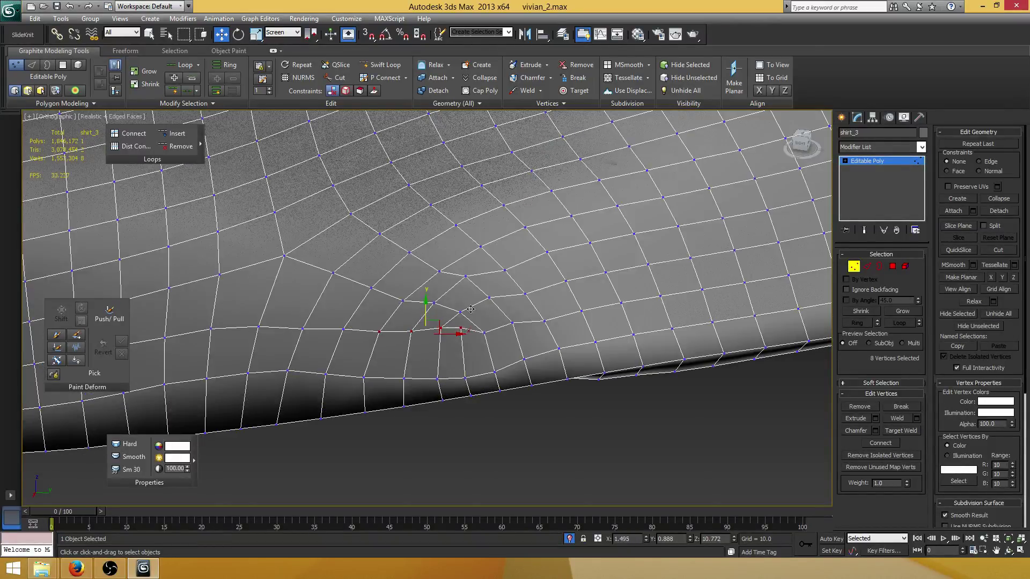
Select the vertex pair at the end of the evened row and raise it about 0.003 units
alt+middle_drag(470, 309, 492, 352)
key(F3)
mouse_move(491, 352)
mouse_down()
mouse_move(473, 322)
mouse_move(483, 307)
mouse_up()
key(F3)
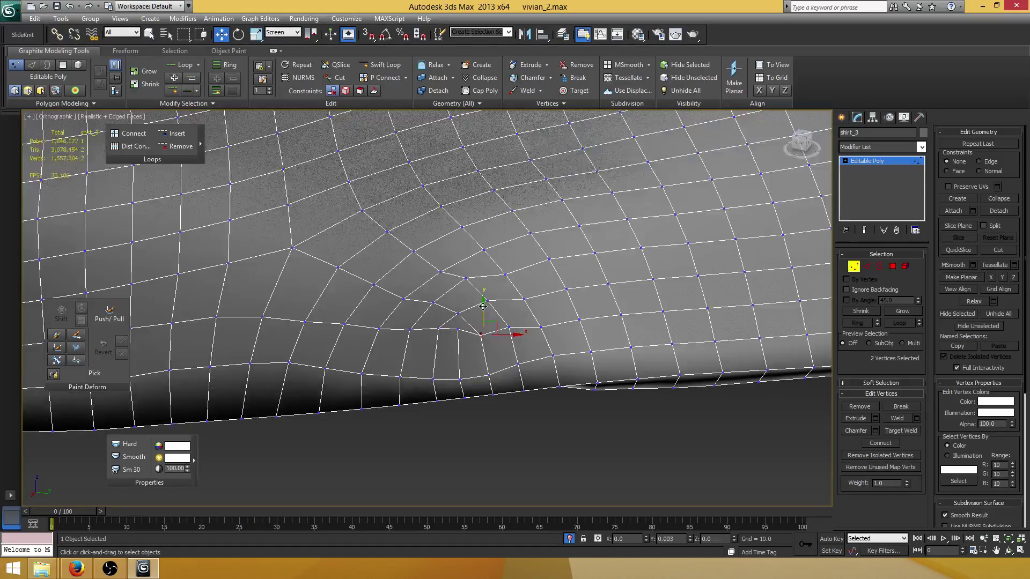
Select six neighboring vertices on the hem's edge row, away from the pinched spot, and lower them about 0.009 units
scroll(483, 306, down, 10)
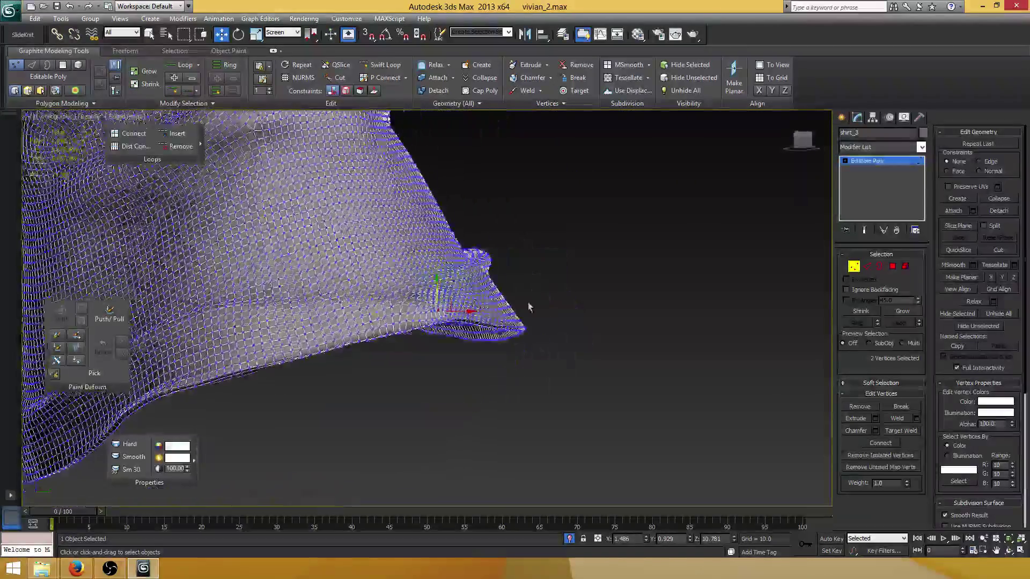
scroll(528, 307, up, 10)
key(F3)
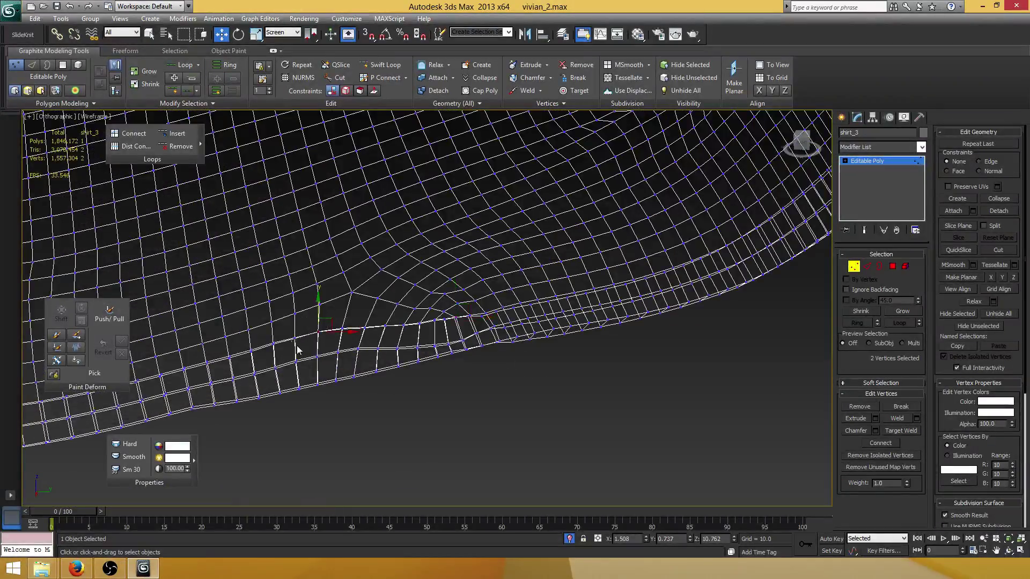
ctrl+drag(298, 349, 287, 330)
mouse_move(355, 314)
ctrl+mouse_down()
mouse_move(326, 337)
mouse_move(318, 307)
ctrl+mouse_up()
key(F3)
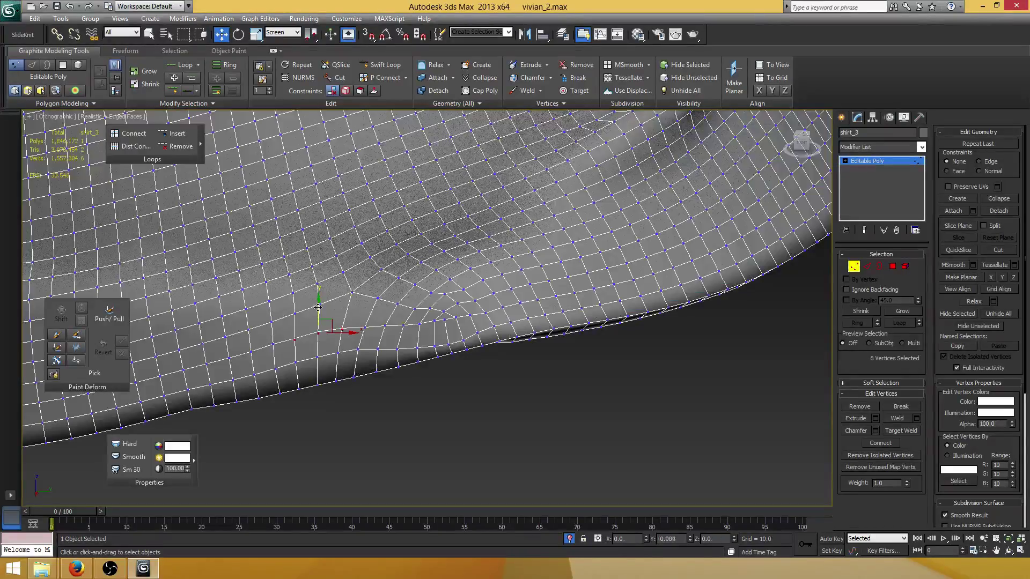
Examine the corrected hem on the whole shirt and the mesh flow around the shoulder
scroll(448, 321, down, 6)
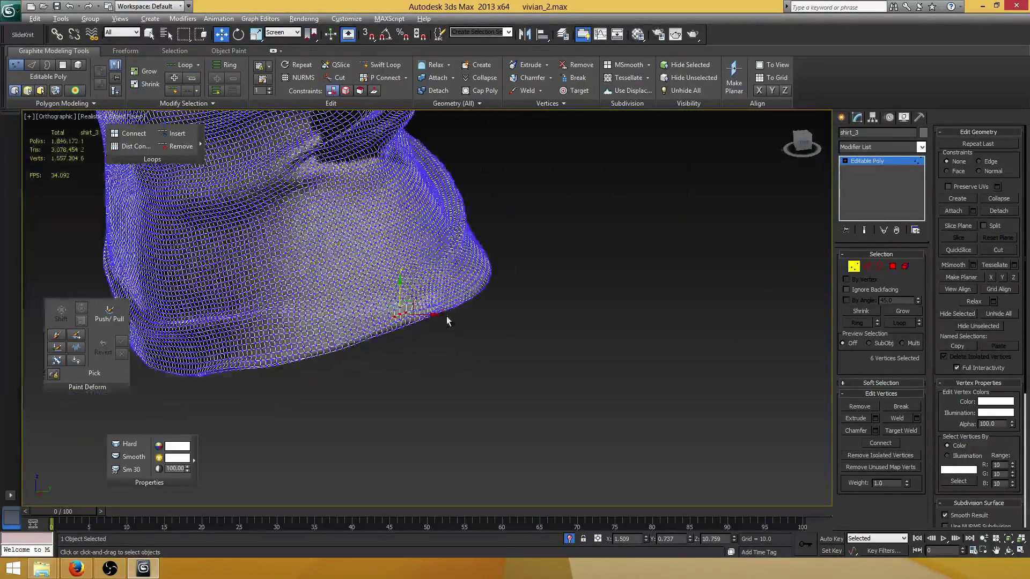
scroll(447, 321, down, 3)
alt+middle_drag(471, 289, 504, 233)
middle_drag(504, 233, 497, 400)
scroll(413, 270, up, 3)
scroll(413, 269, down, 3)
alt+middle_drag(413, 269, 433, 239)
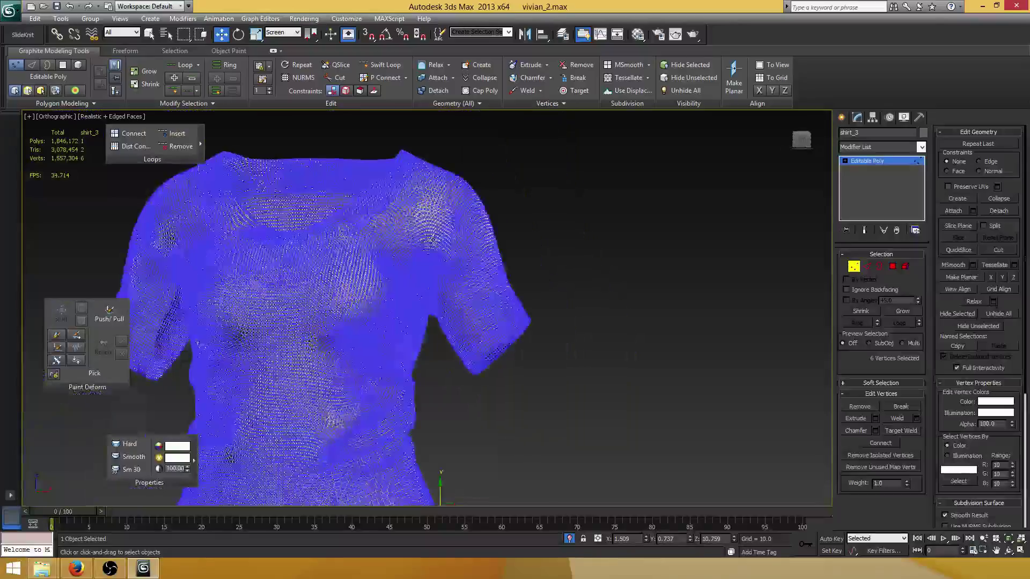
scroll(431, 240, up, 8)
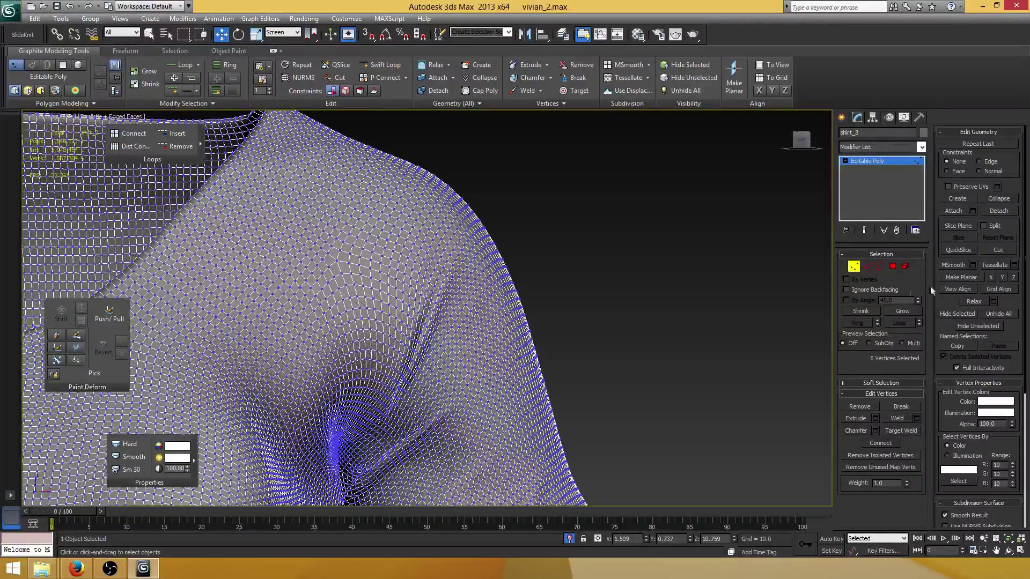
At Polygon level, select a polygon loop starting on the shoulder to trace its flow, and clear the selection
click(892, 266)
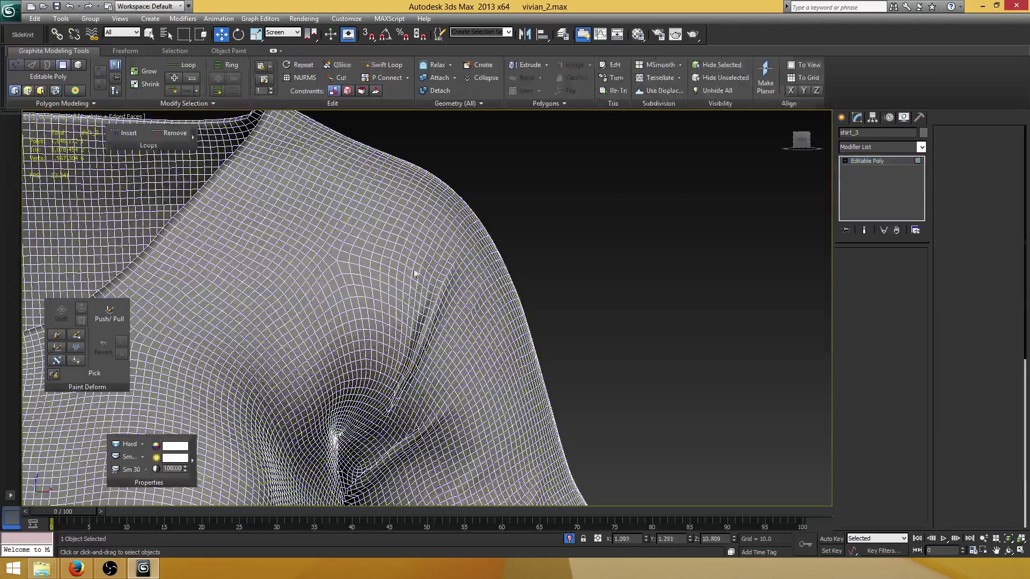
click(367, 227)
alt+middle_drag(367, 227, 257, 283)
shift+click(356, 236)
scroll(427, 290, down, 3)
alt+middle_drag(426, 284, 531, 273)
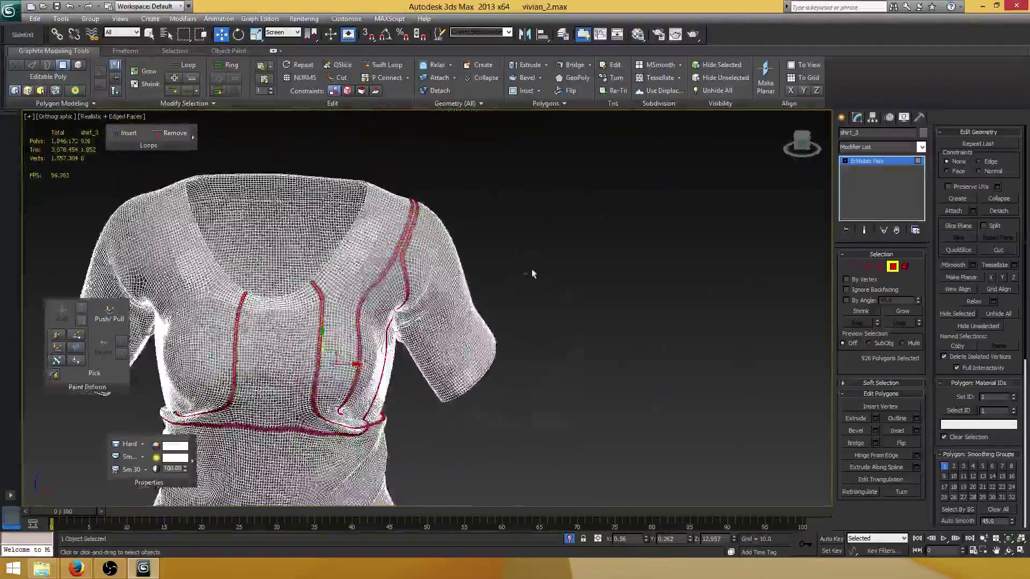
click(531, 273)
scroll(467, 274, up, 5)
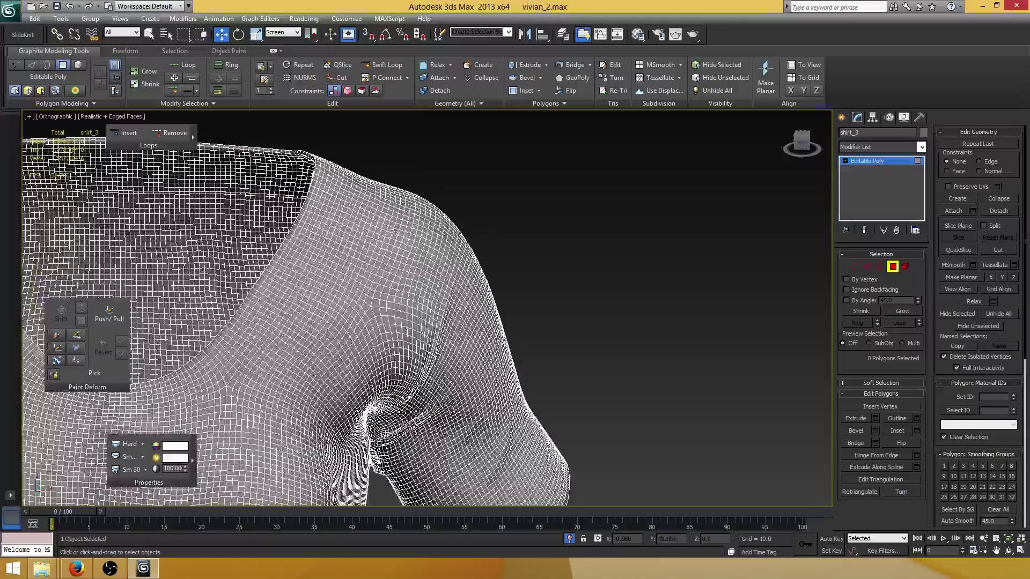
Pick single polygons on the shoulder and examine the neckline and the inside of the sleeve opening
click(395, 231)
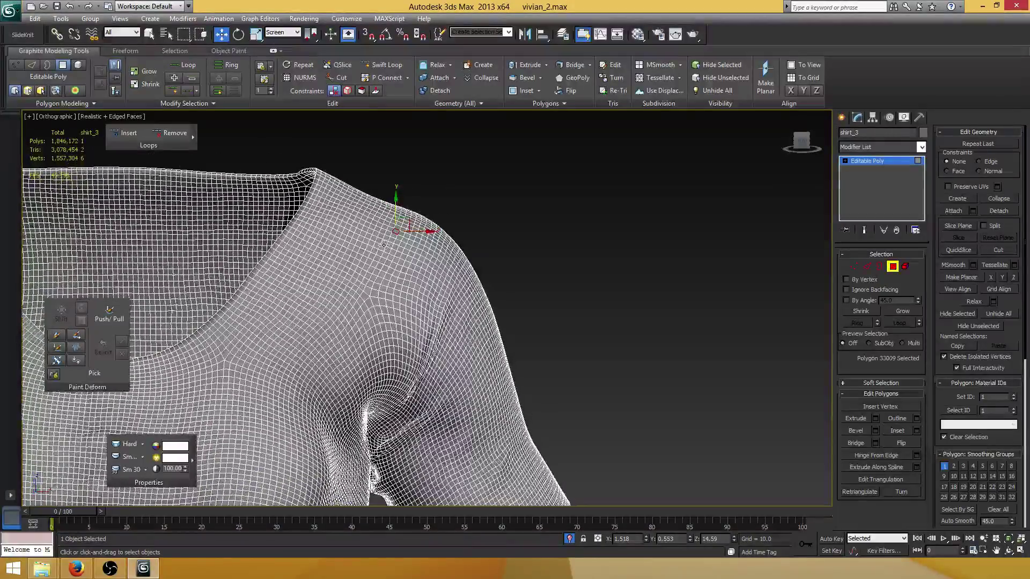
click(383, 244)
alt+middle_drag(384, 244, 392, 318)
scroll(392, 319, up, 2)
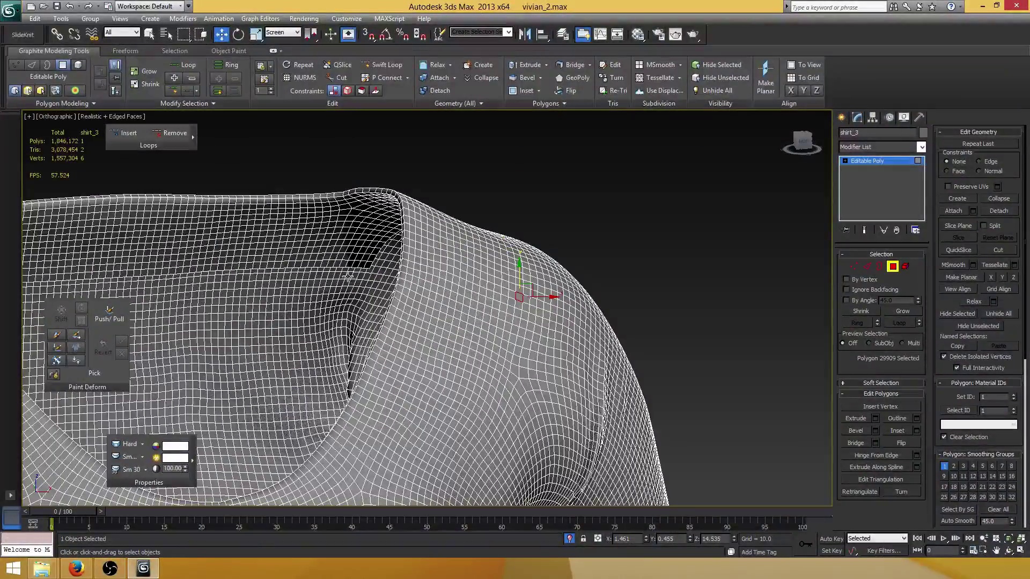
alt+middle_drag(348, 276, 374, 166)
scroll(466, 262, up, 6)
middle_drag(455, 253, 463, 273)
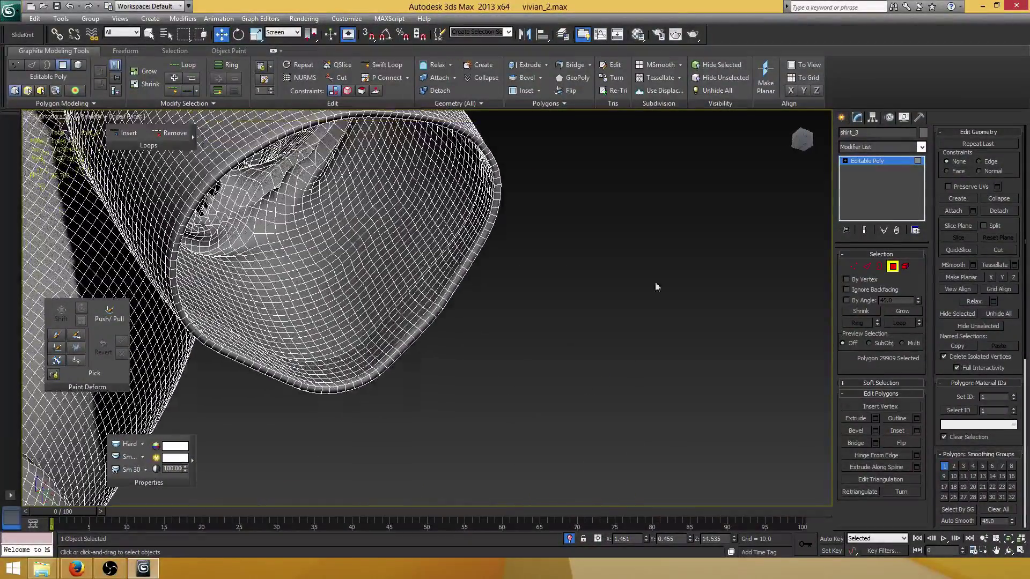
Select the open border inside the sleeve opening, switch to Edge level and scale the edges uniformly by a small amount
click(880, 266)
click(472, 221)
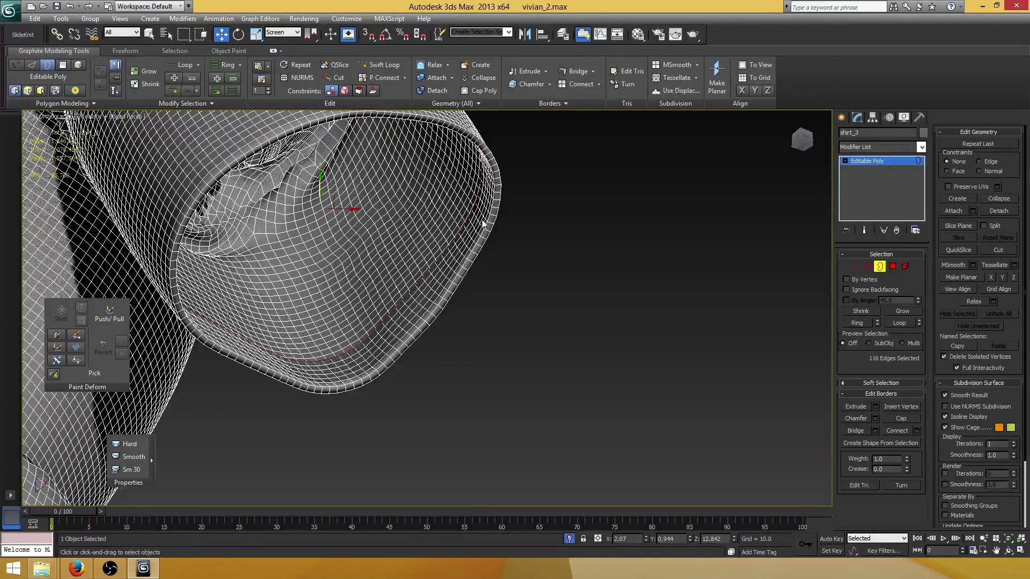
alt+middle_drag(484, 224, 528, 301)
click(867, 266)
alt+middle_drag(440, 301, 471, 325)
scroll(472, 325, up, 2)
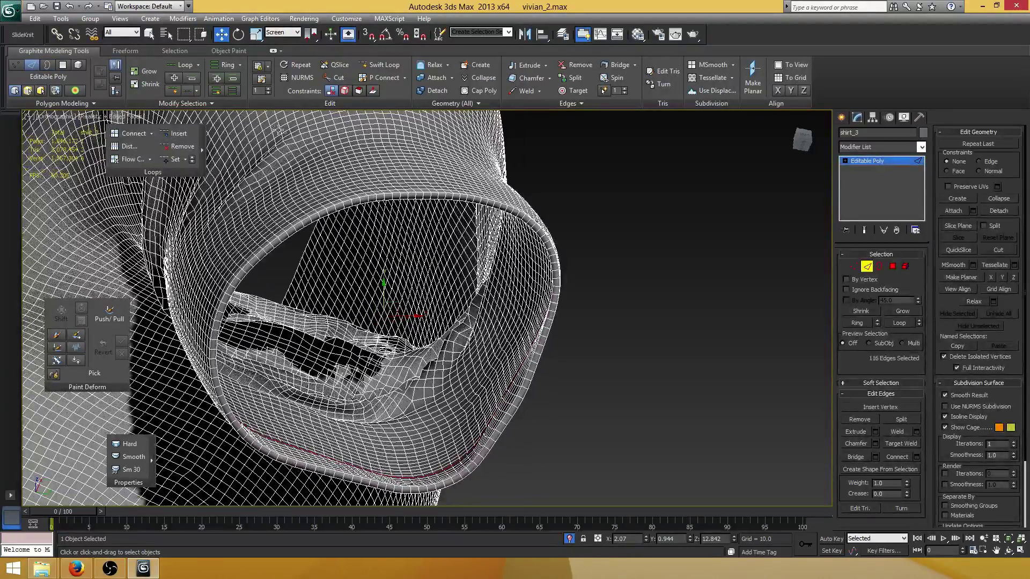
click(255, 34)
alt+middle_drag(403, 316, 417, 331)
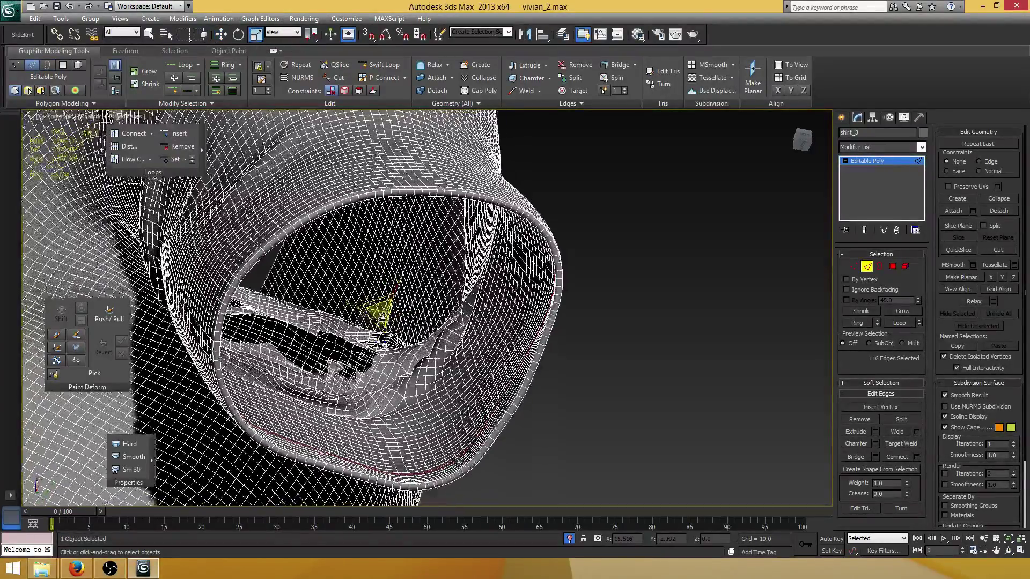
drag(381, 317, 384, 316)
At Vertex level, select five neighbouring vertices just above the pinched hem edge and move them slightly upward with the Edge constraint on
scroll(384, 316, down, 8)
alt+middle_drag(384, 316, 386, 346)
scroll(460, 343, up, 4)
scroll(445, 402, up, 3)
scroll(429, 334, up, 3)
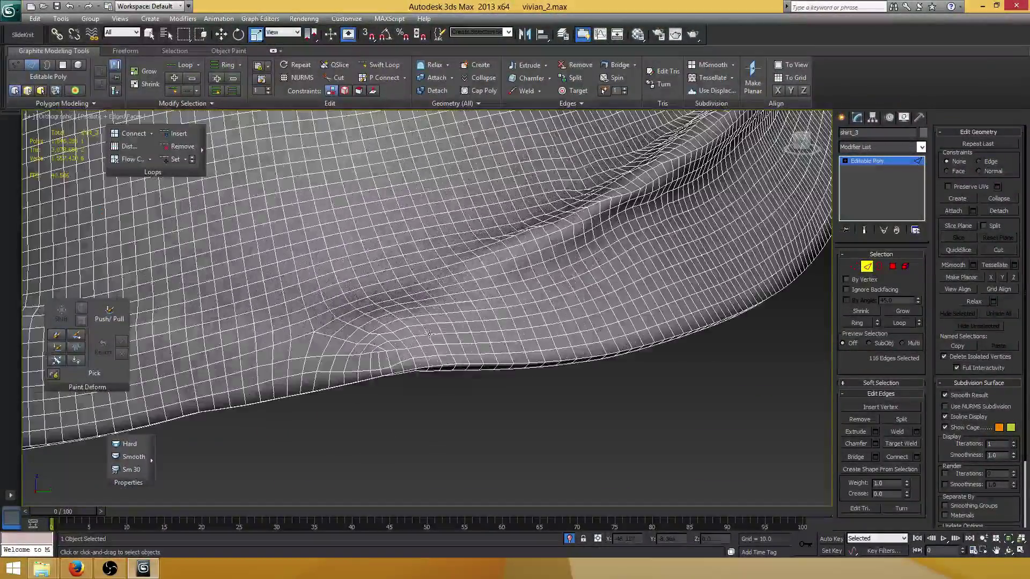
scroll(429, 333, up, 2)
key(1)
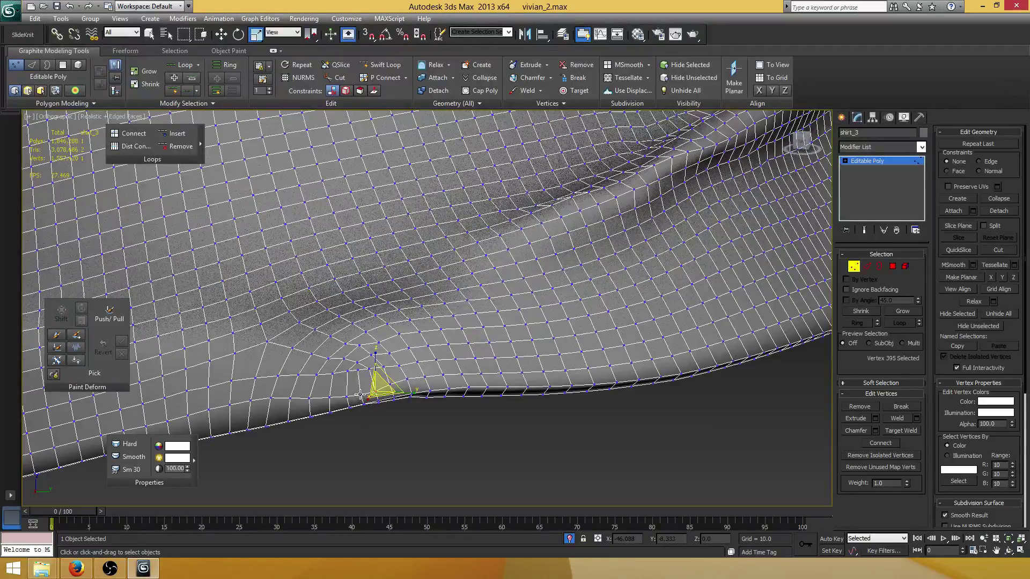
ctrl+click(360, 395)
ctrl+click(346, 399)
ctrl+click(330, 397)
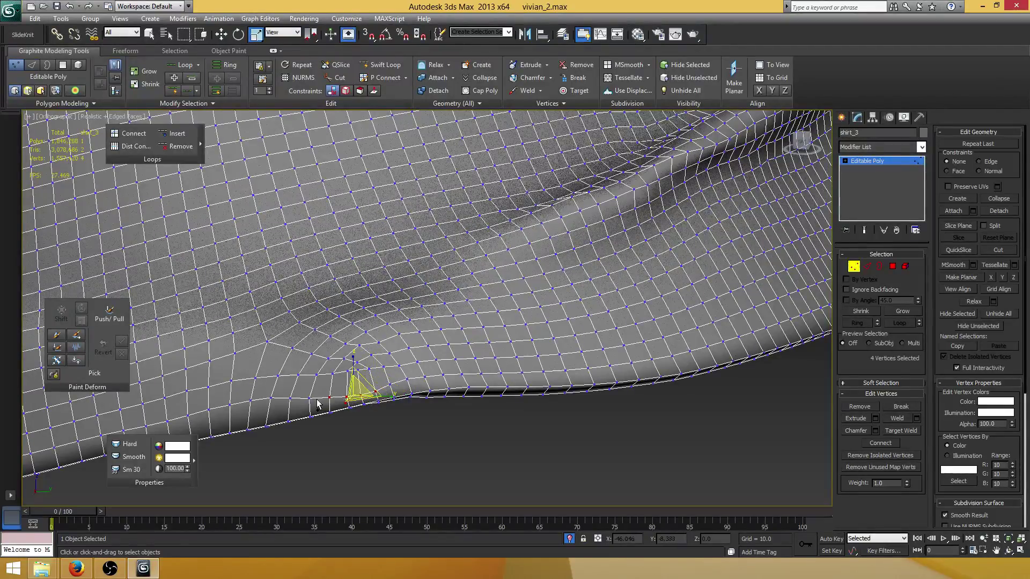
ctrl+click(311, 399)
scroll(396, 332, up, 2)
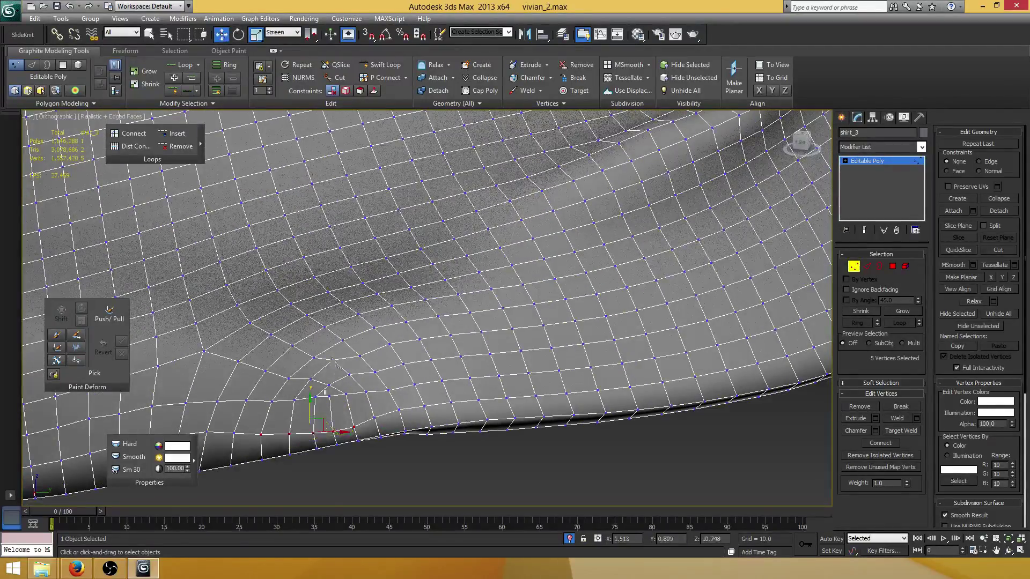
click(221, 34)
middle_drag(311, 390, 324, 354)
mouse_move(323, 354)
mouse_down()
mouse_move(322, 393)
mouse_move(324, 356)
mouse_up()
key(shift+x)
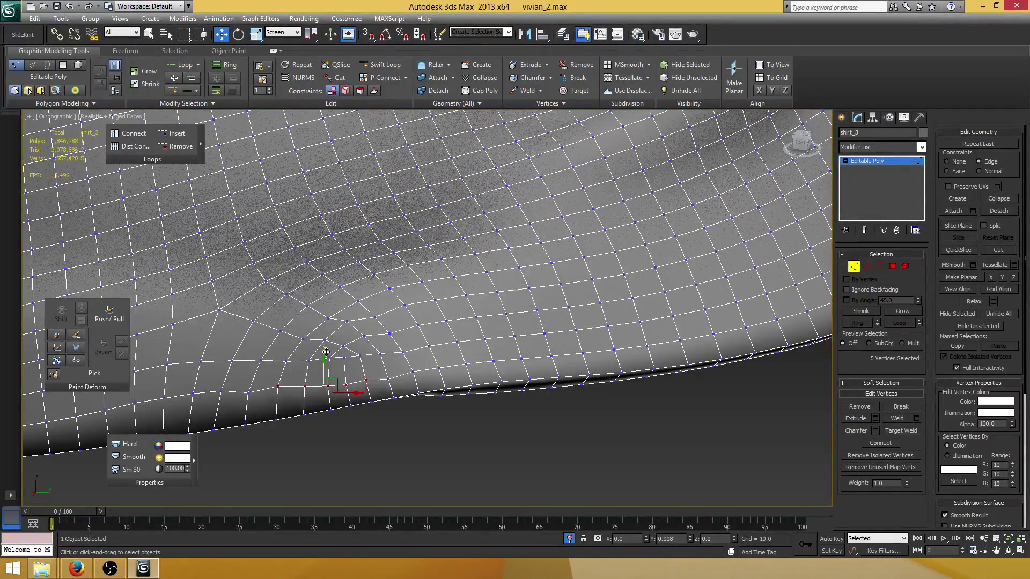
Nudge the single vertices at both ends of the adjusted row to even out the hem mesh flow
click(390, 353)
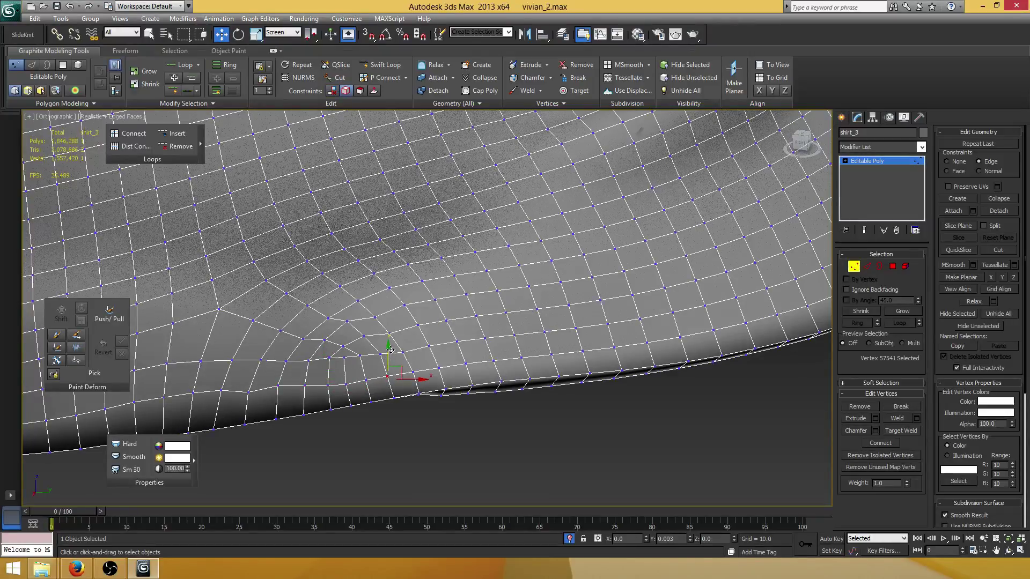
click(249, 370)
drag(250, 370, 251, 366)
At Polygon level, select the full polygon loop running around the shirt just above the hem edge
scroll(279, 382, down, 2)
alt+middle_drag(290, 383, 345, 377)
scroll(345, 377, down, 3)
middle_drag(455, 372, 171, 332)
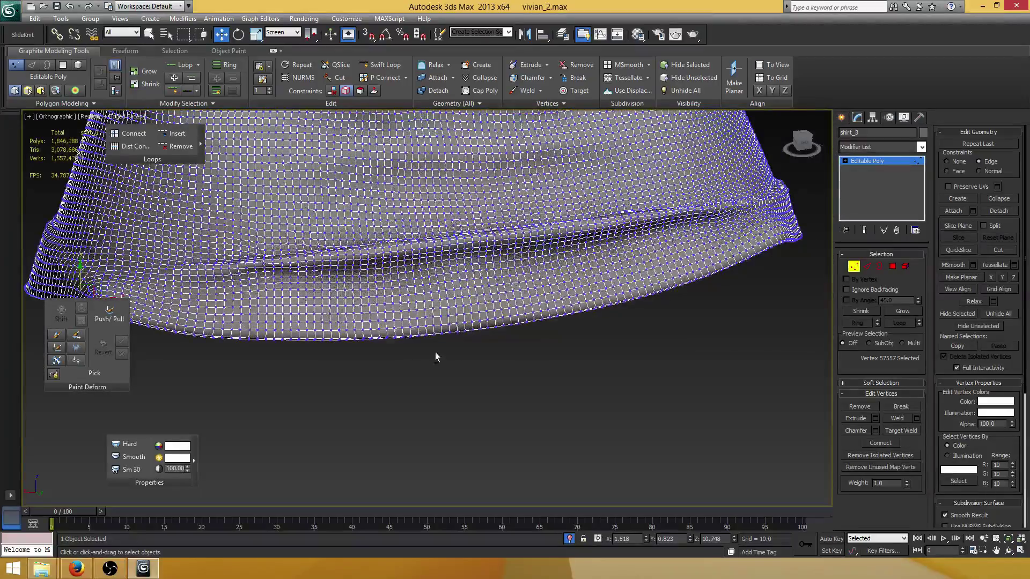
alt+middle_drag(436, 352, 451, 359)
click(892, 266)
scroll(501, 373, up, 4)
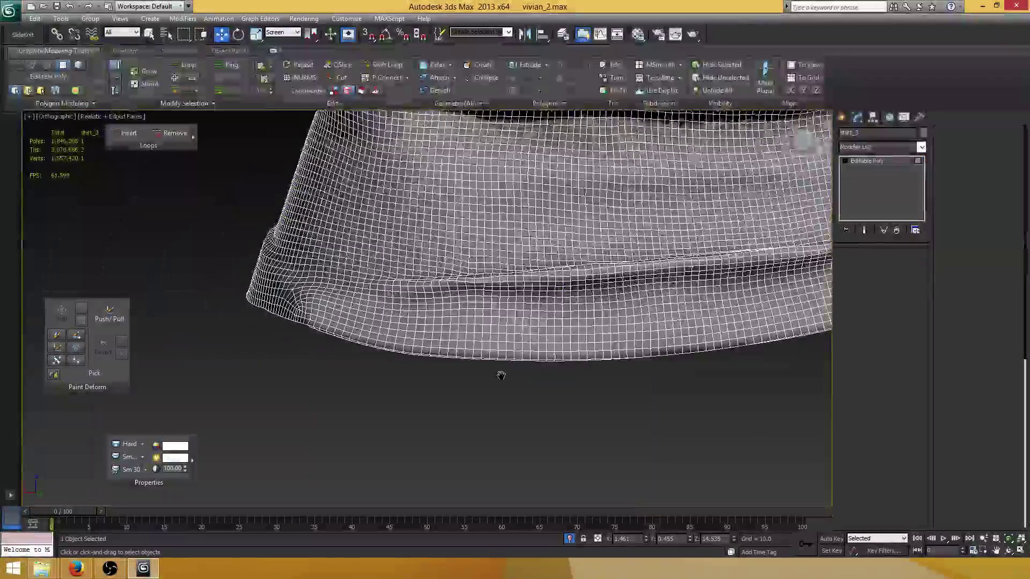
click(282, 326)
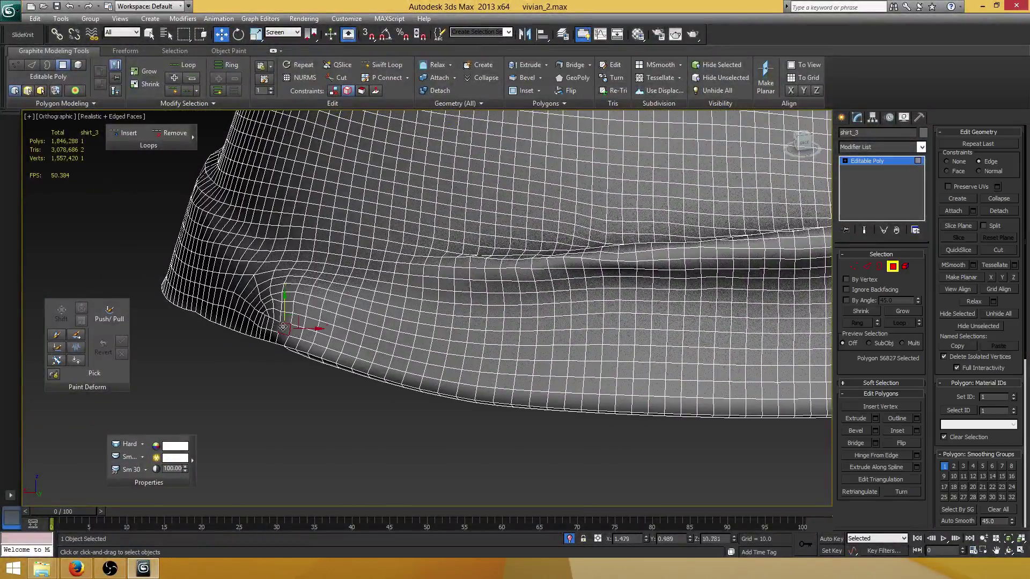
shift+click(275, 325)
scroll(421, 314, down, 4)
alt+middle_drag(421, 314, 378, 349)
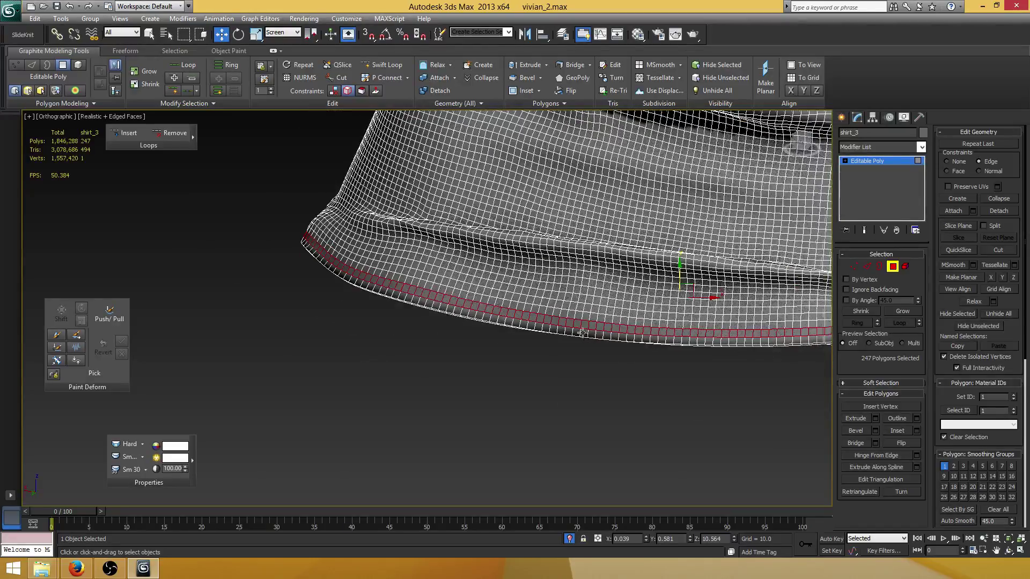
Add the adjacent polygon loop around the hem to the selection and save the scene
middle_drag(581, 333, 502, 348)
scroll(502, 348, up, 2)
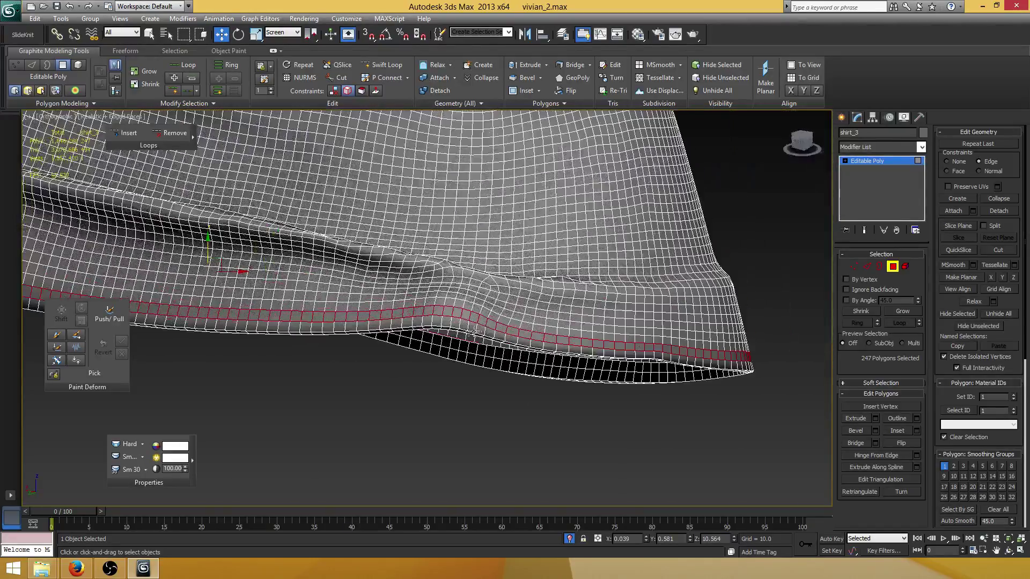
ctrl+click(427, 321)
shift+click(414, 321)
alt+middle_drag(415, 321, 427, 343)
scroll(504, 307, down, 3)
alt+middle_drag(504, 306, 440, 336)
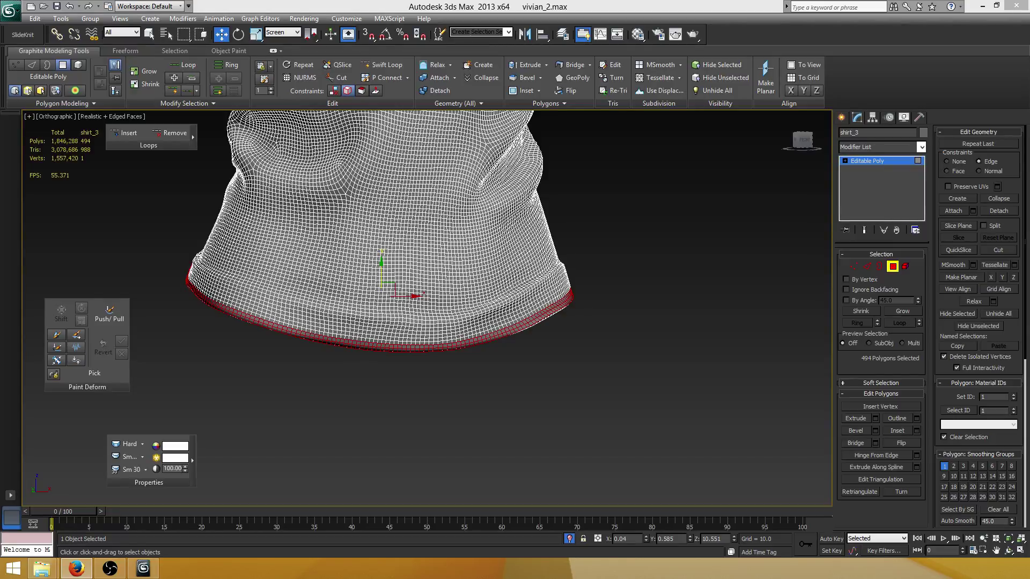
key(ctrl+s)
Extrude the two selected hem polygon loops along local normals with a height of 0.017
scroll(553, 340, up, 3)
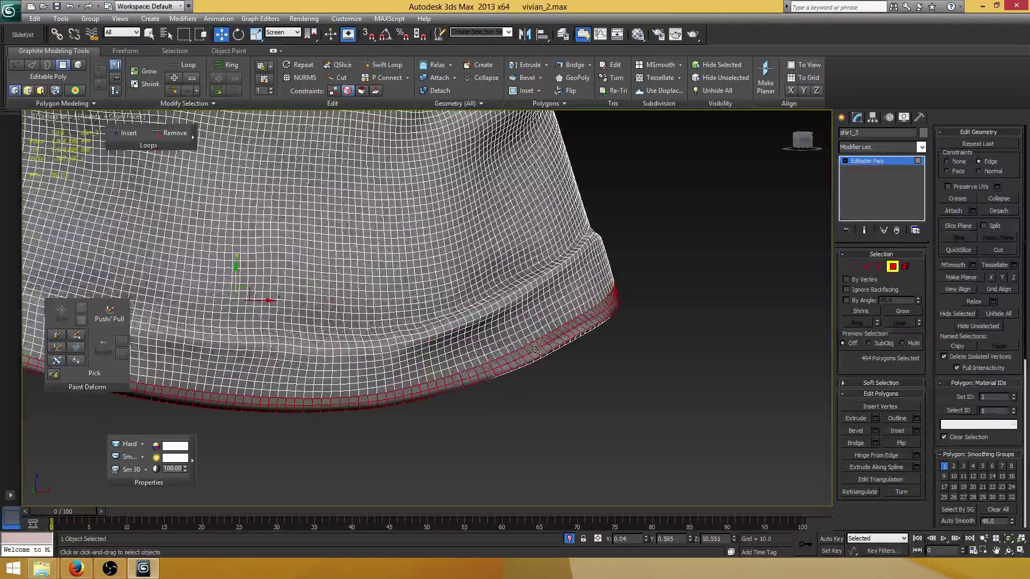
scroll(535, 349, up, 2)
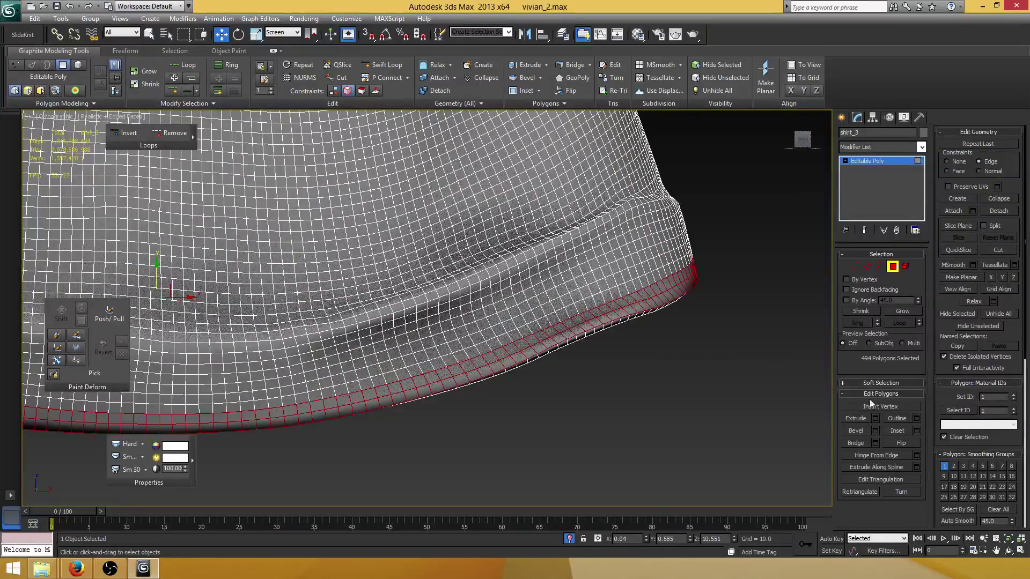
click(875, 418)
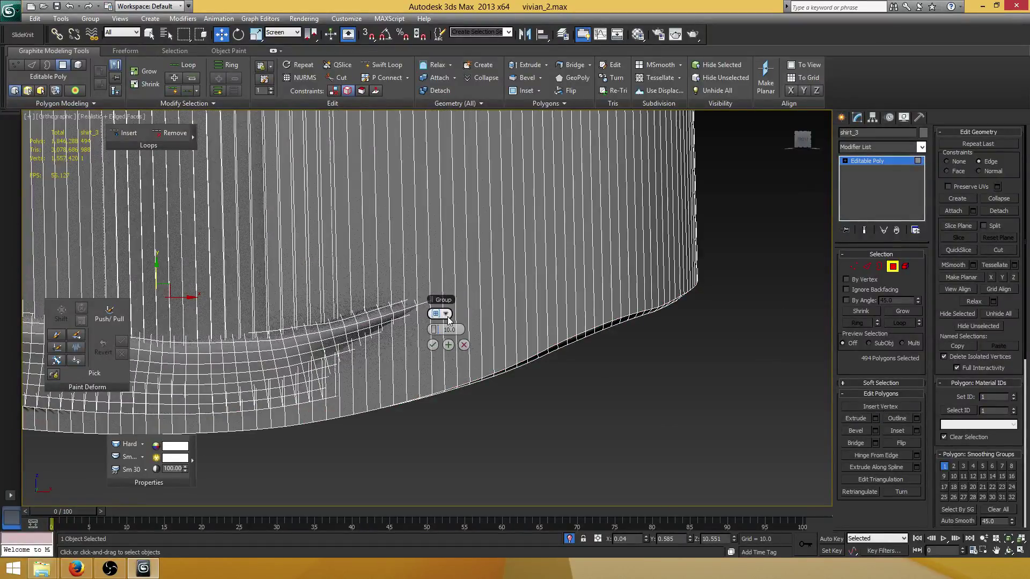
click(445, 314)
click(460, 335)
right_click(435, 329)
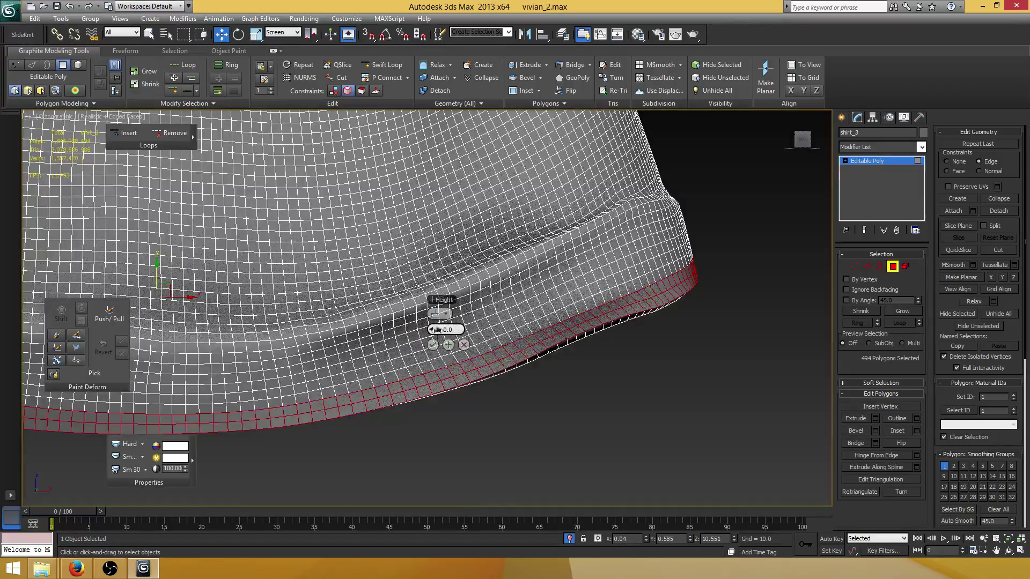
drag(435, 329, 437, 328)
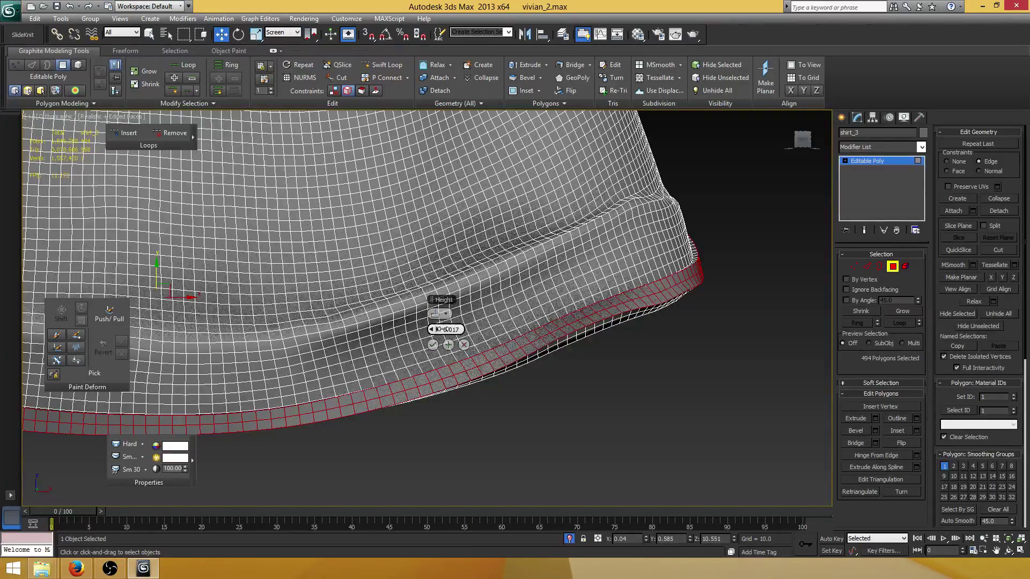
click(432, 344)
At Element level, select the whole shirt element and assign smoothing group 1 to it
alt+middle_drag(552, 351, 693, 304)
click(905, 266)
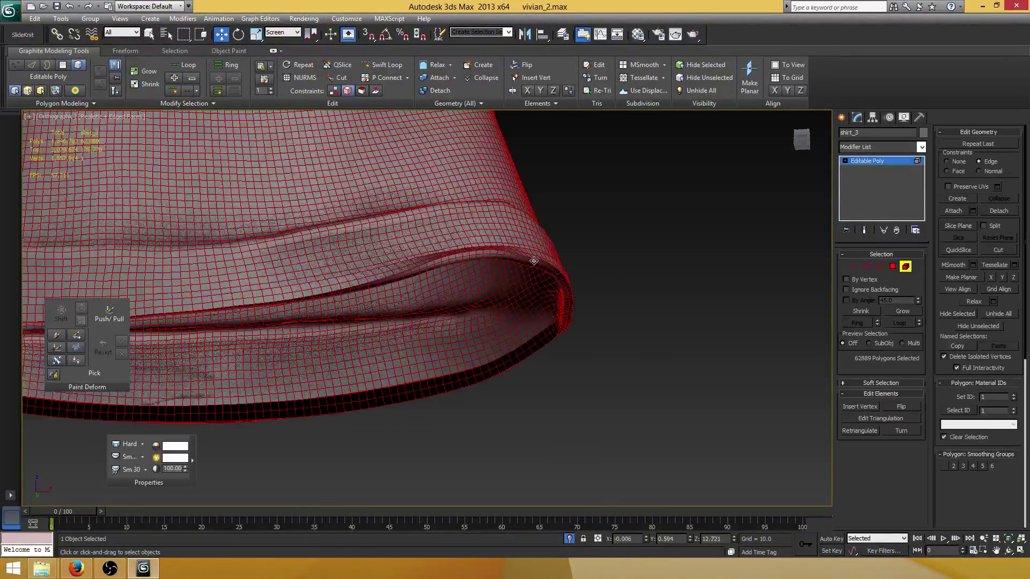
click(945, 466)
scroll(524, 299, up, 3)
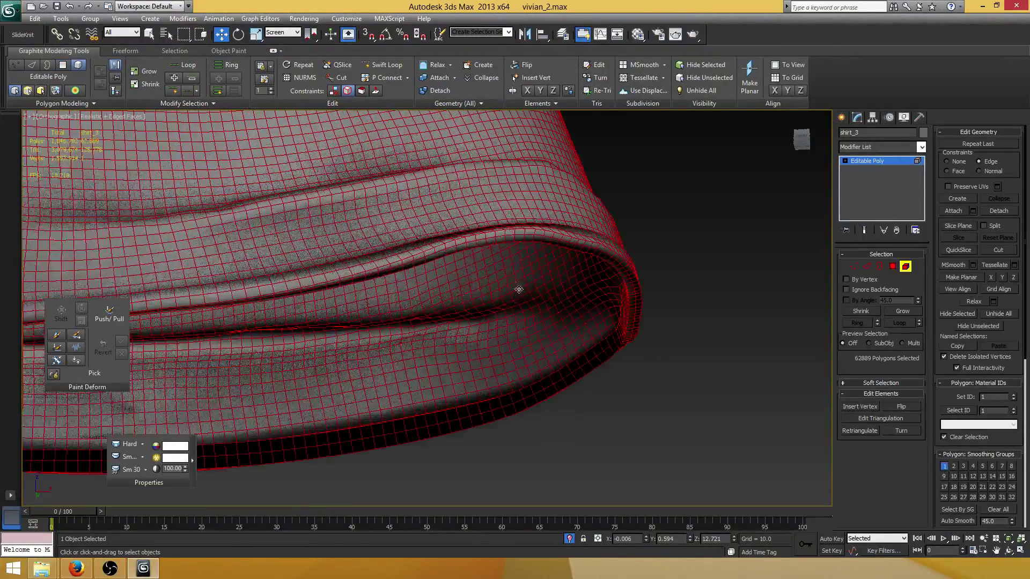
At Edge level, select the edge loop running along the middle of the hem rim and remove it
key(2)
click(471, 240)
alt+middle_drag(472, 241, 585, 278)
double_click(463, 242)
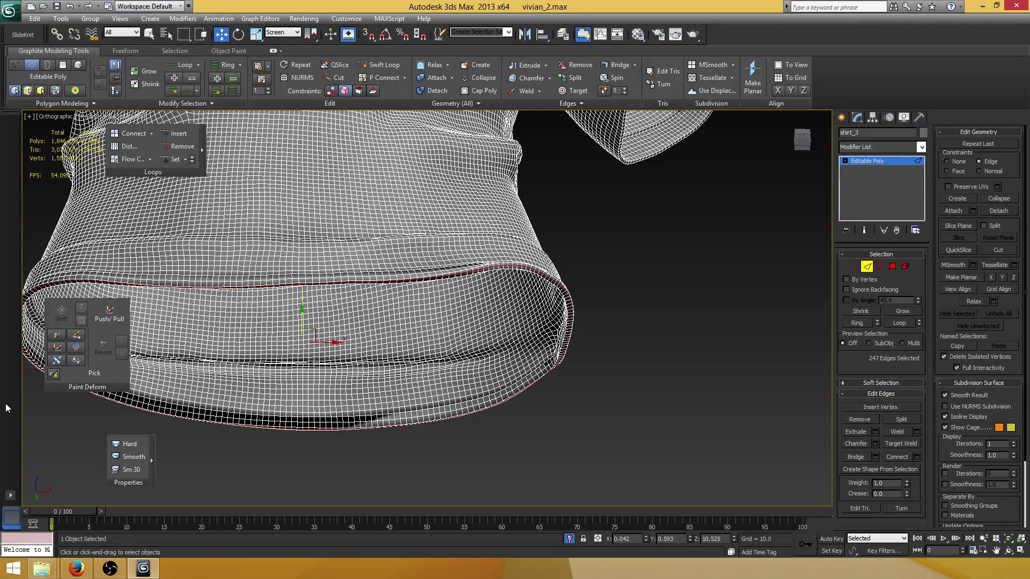
scroll(501, 361, up, 5)
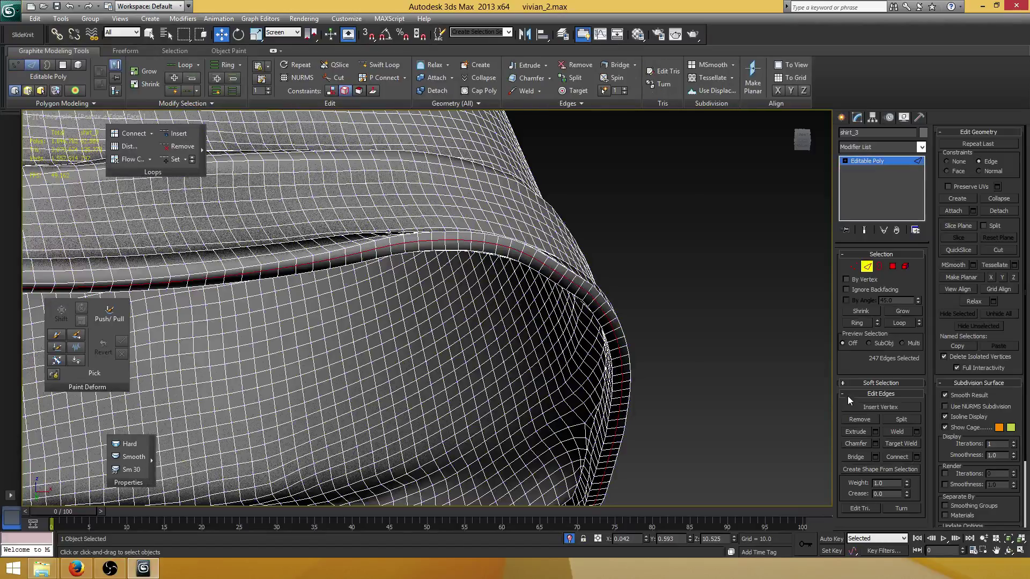
click(859, 420)
At Vertex level, remove the leftover vertices along the hem rim where the edge loop was
click(853, 267)
scroll(453, 297, down, 7)
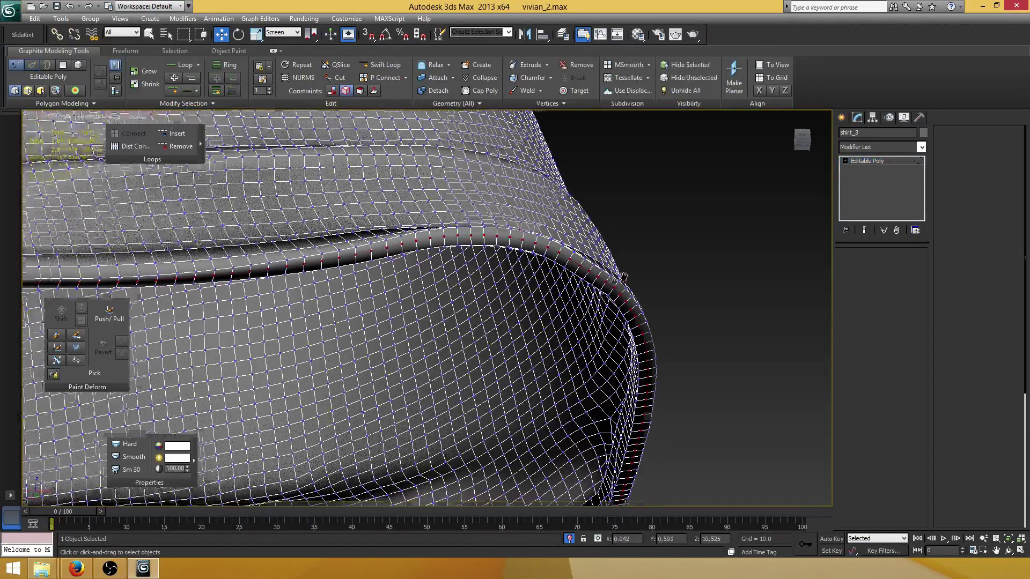
middle_drag(434, 344, 777, 305)
alt+middle_drag(324, 314, 356, 302)
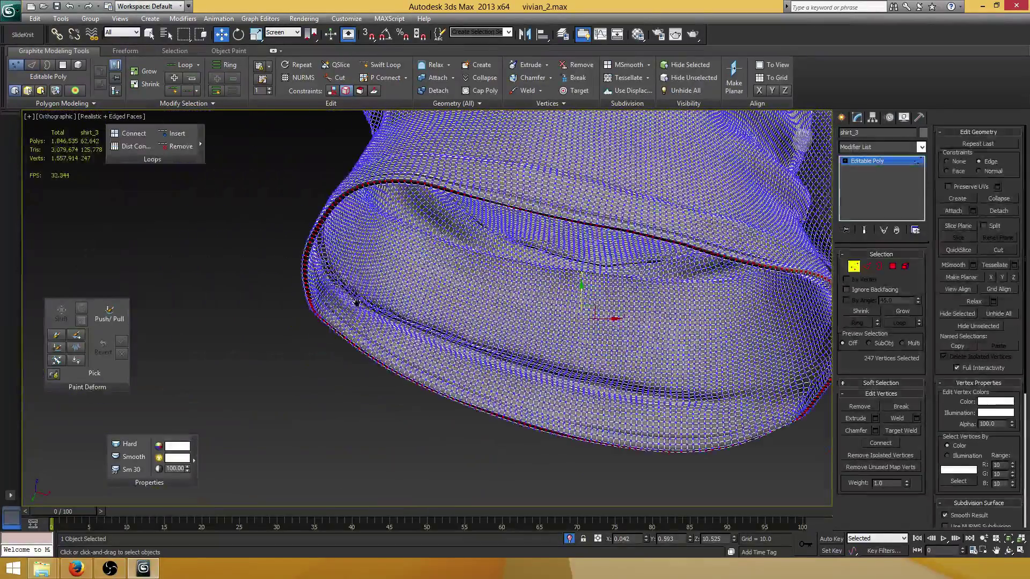
scroll(385, 273, up, 4)
scroll(385, 273, down, 3)
middle_drag(369, 253, 430, 297)
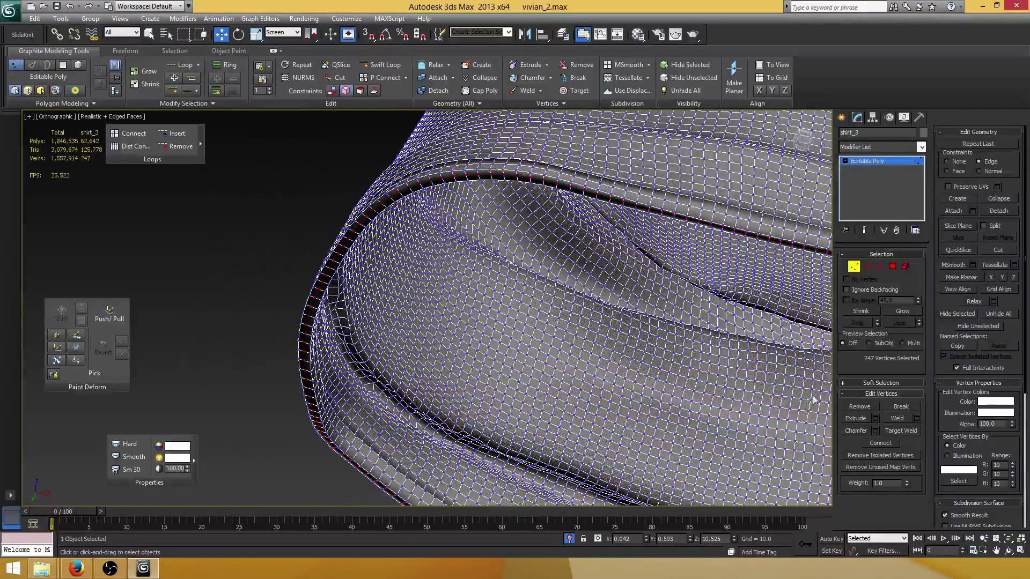
scroll(483, 202, up, 2)
Select the ring of edges crossing the hem rim and add a new edge loop through it with Flow Connect
key(2)
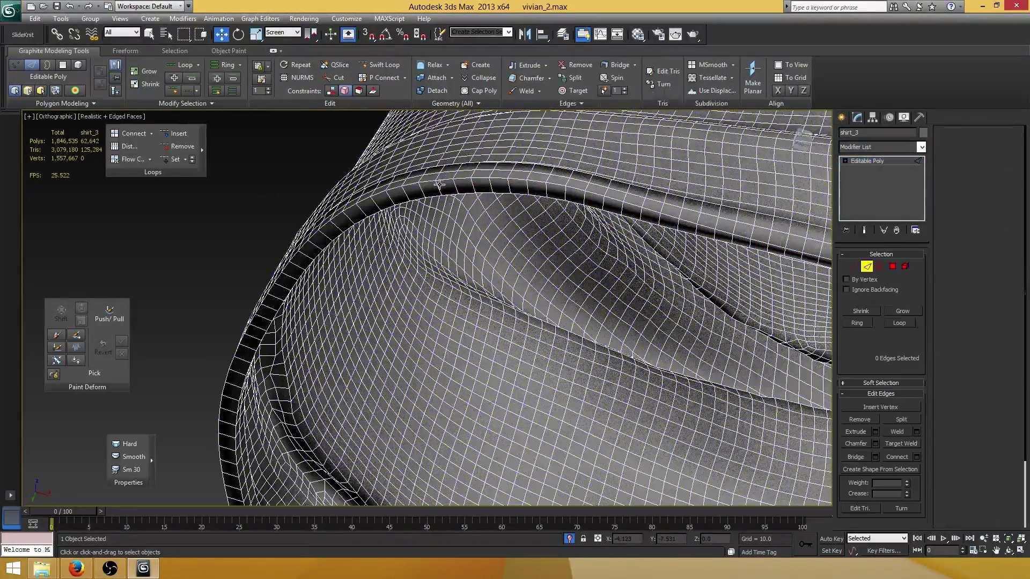
click(440, 185)
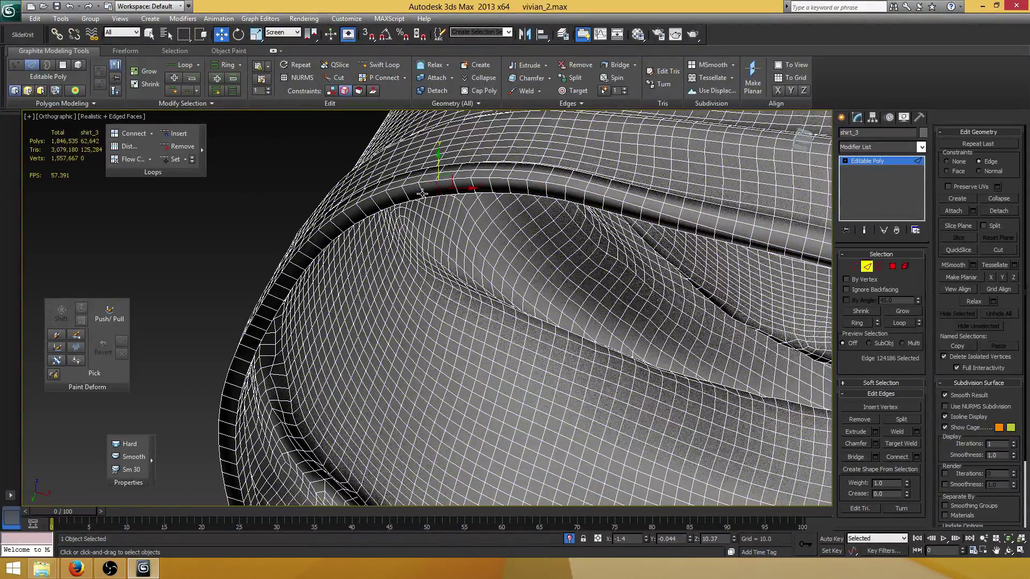
key(alt+r)
scroll(409, 191, down, 3)
middle_drag(395, 188, 227, 128)
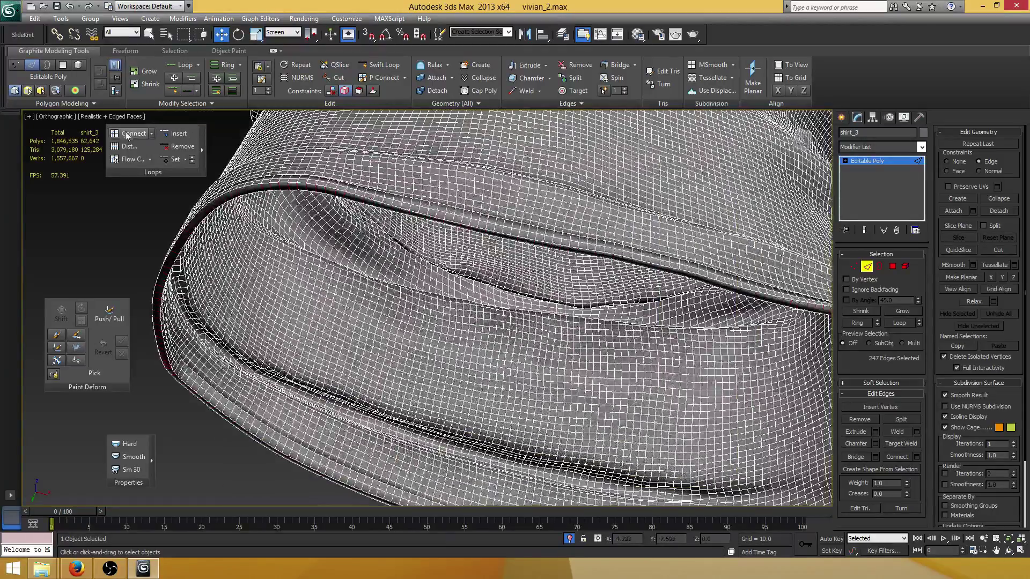
click(134, 160)
At Border level, select the open border running around the inside of the hem
alt+middle_drag(483, 289, 456, 238)
scroll(440, 271, up, 2)
scroll(423, 268, down, 4)
scroll(471, 285, up, 5)
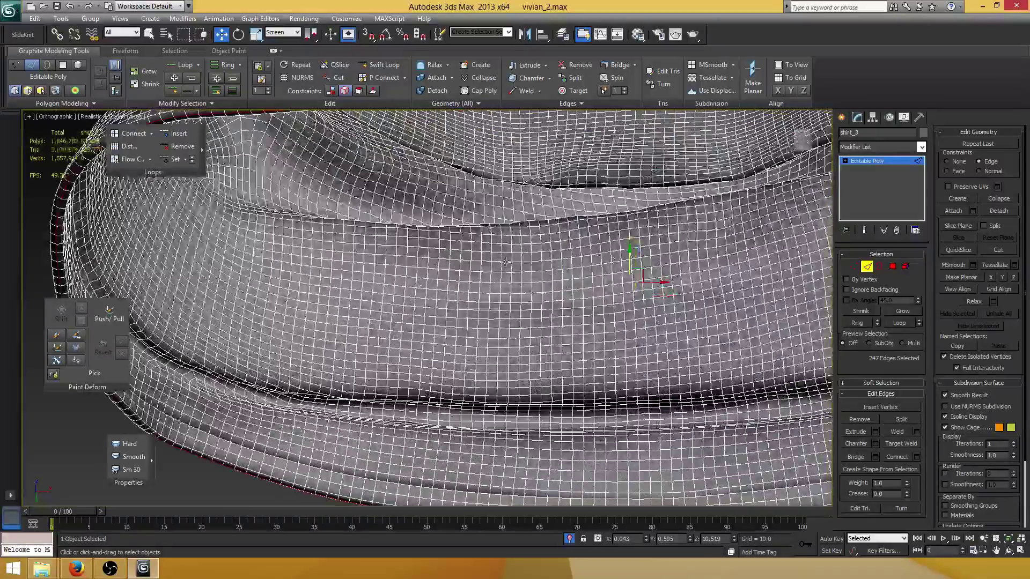
scroll(506, 262, down, 4)
middle_drag(505, 262, 411, 235)
click(879, 267)
drag(708, 385, 607, 314)
scroll(614, 310, down, 4)
alt+middle_drag(613, 309, 675, 297)
scroll(676, 298, up, 2)
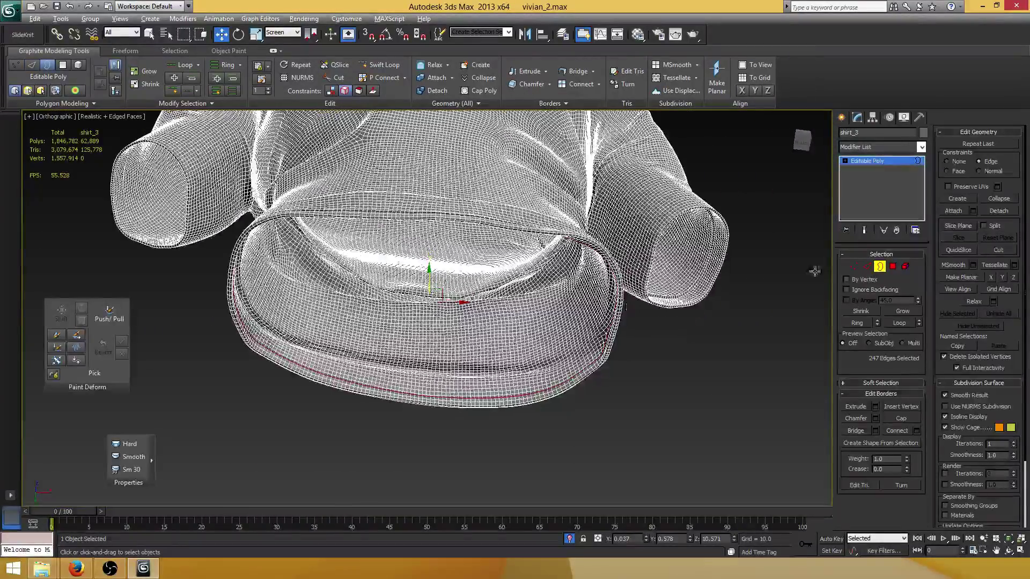
Switch the inner hem border selection to Edge level and scale its edges uniformly by a small amount
click(866, 266)
scroll(424, 300, up, 4)
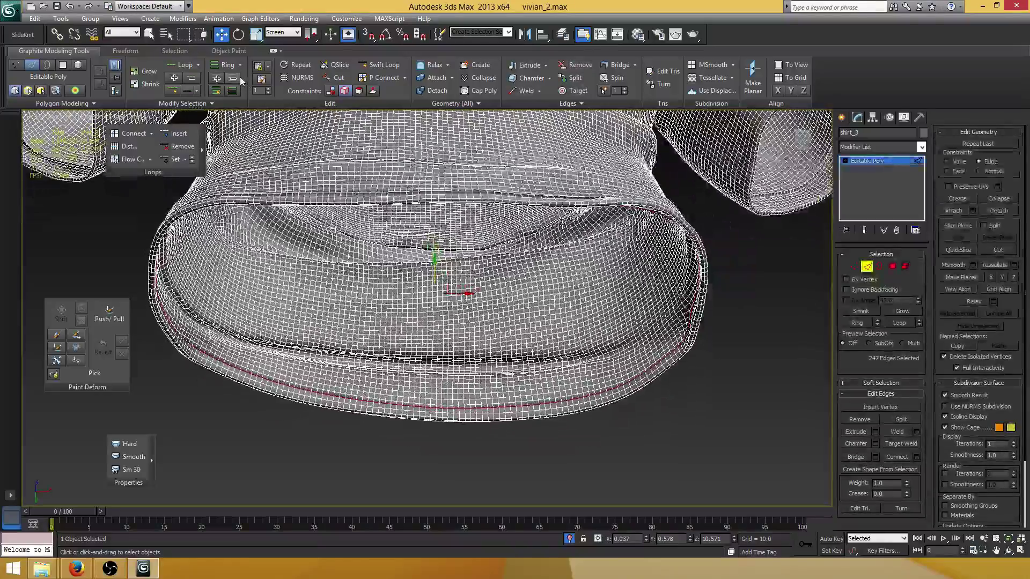
click(255, 34)
alt+middle_drag(433, 326, 428, 289)
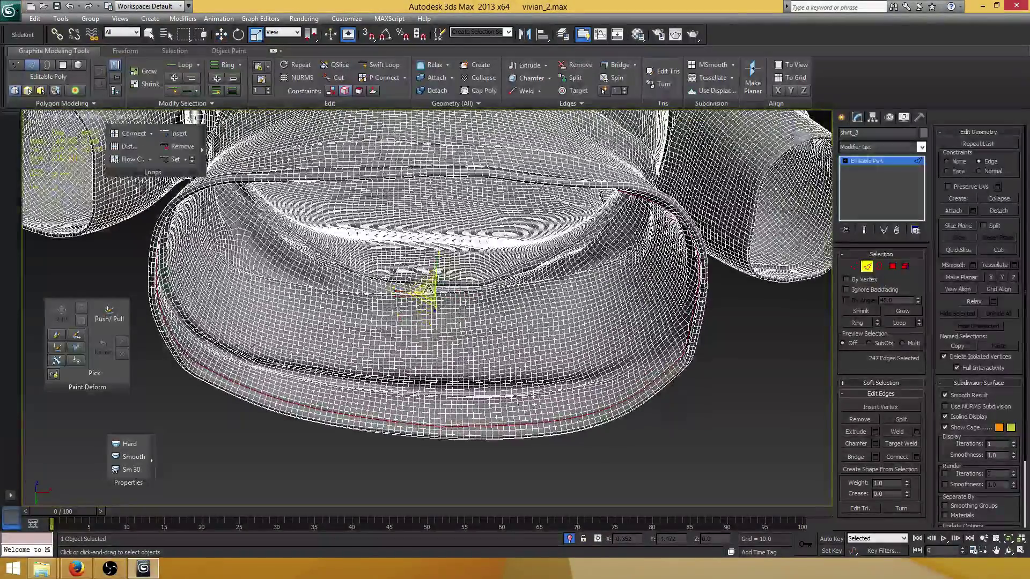
drag(429, 290, 418, 326)
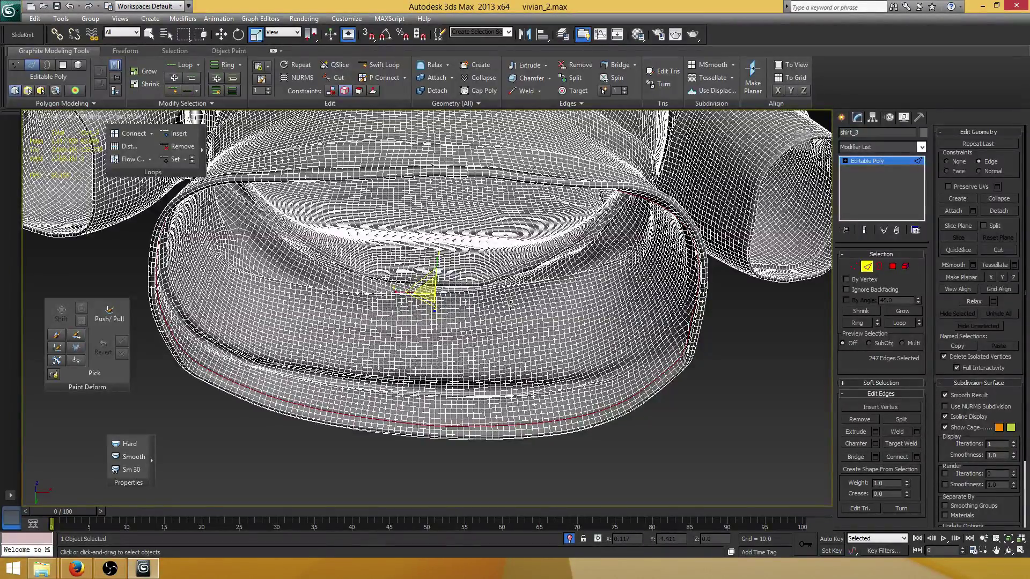
Examine the scaled edge loop and the surrounding mesh along the inside of the hem
alt+middle_drag(506, 307, 322, 354)
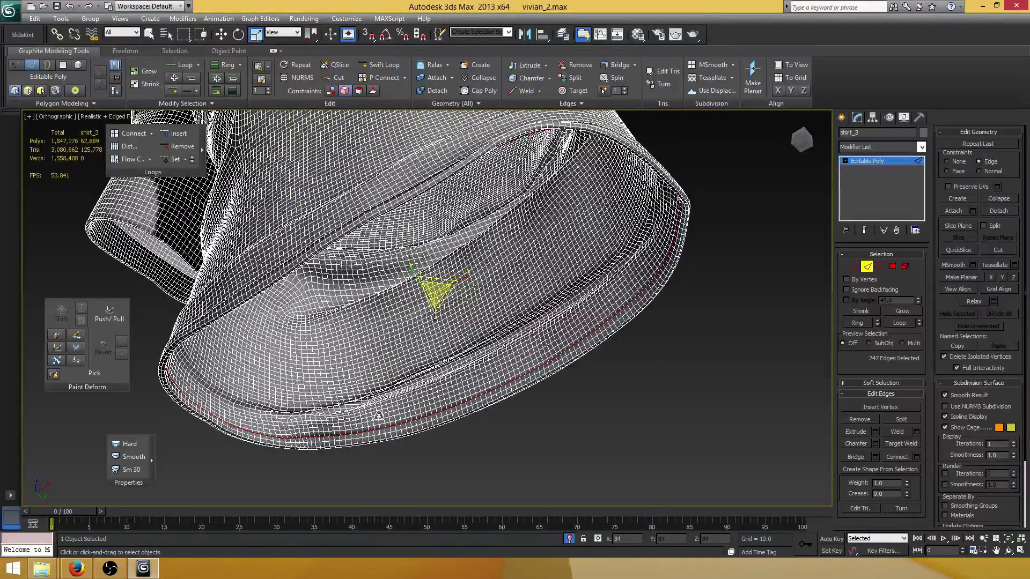
alt+middle_drag(322, 354, 417, 270)
scroll(417, 270, up, 4)
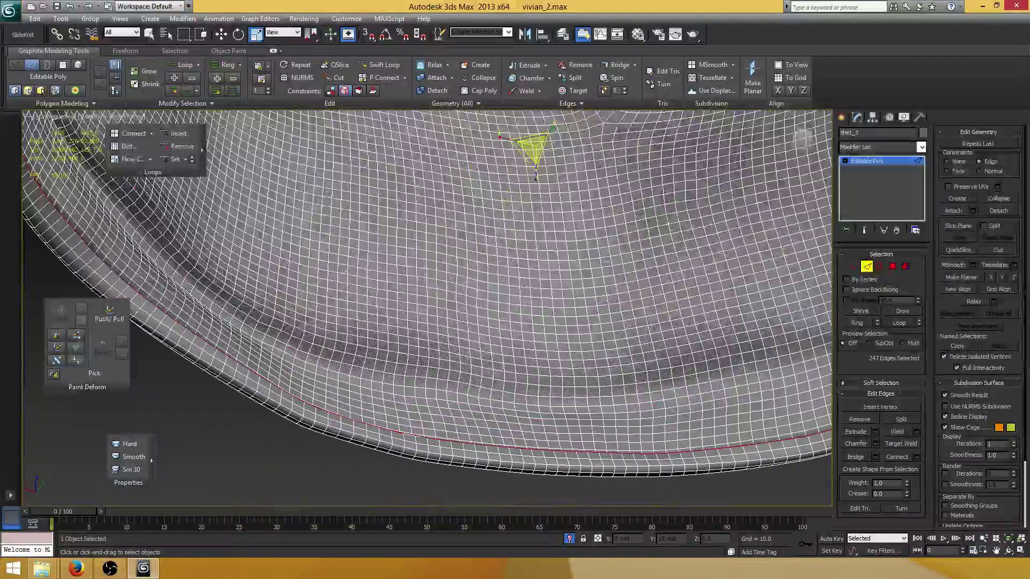
alt+middle_drag(471, 311, 528, 266)
scroll(484, 319, up, 5)
scroll(485, 319, down, 3)
middle_drag(485, 319, 504, 197)
scroll(450, 305, up, 4)
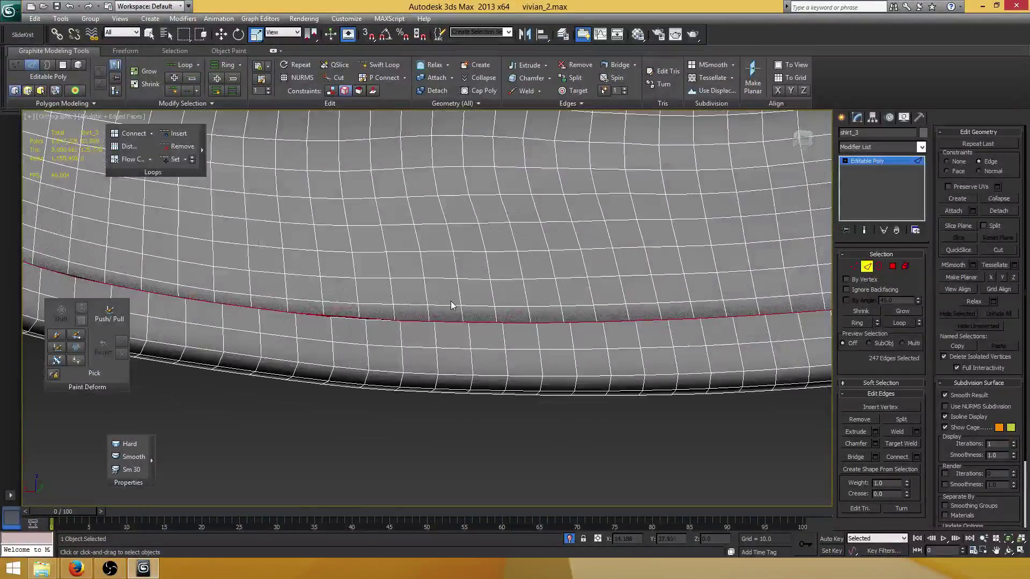
Undo the last scaling of the inner hem edges and set the edit constraint to None
alt+middle_drag(427, 308, 427, 253)
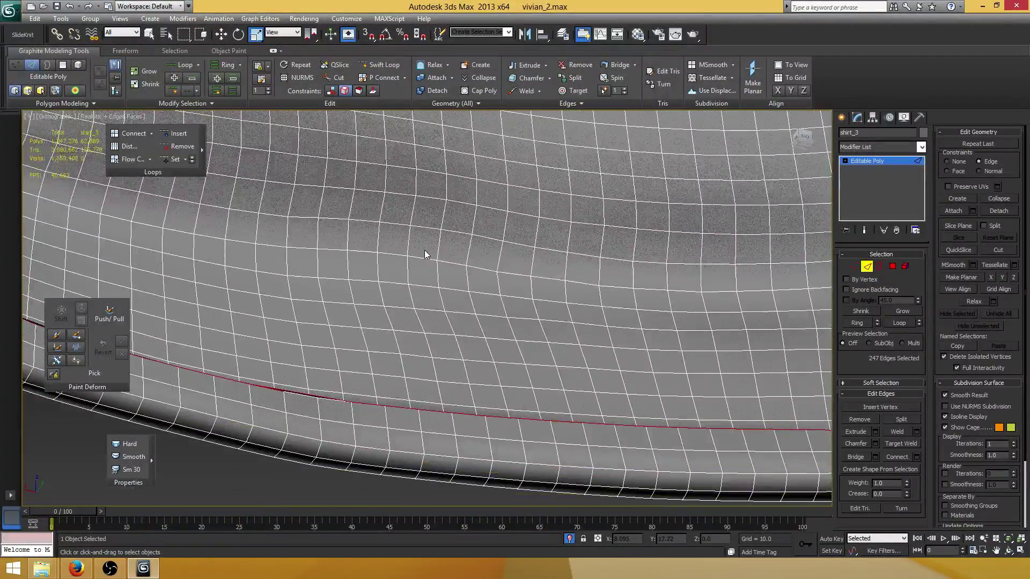
key(ctrl+z)
click(959, 162)
scroll(477, 365, down, 9)
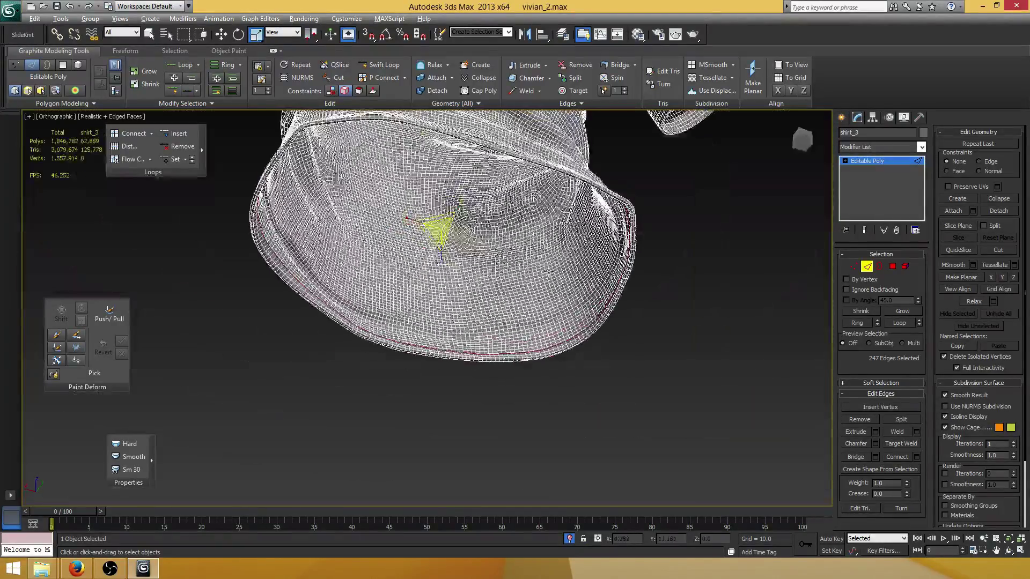
Extrude the inner hem edge loop inward in several successive scaled-down copies toward the centre of the shirt's bottom opening
alt+middle_drag(472, 344, 480, 277)
alt+middle_drag(442, 233, 443, 237)
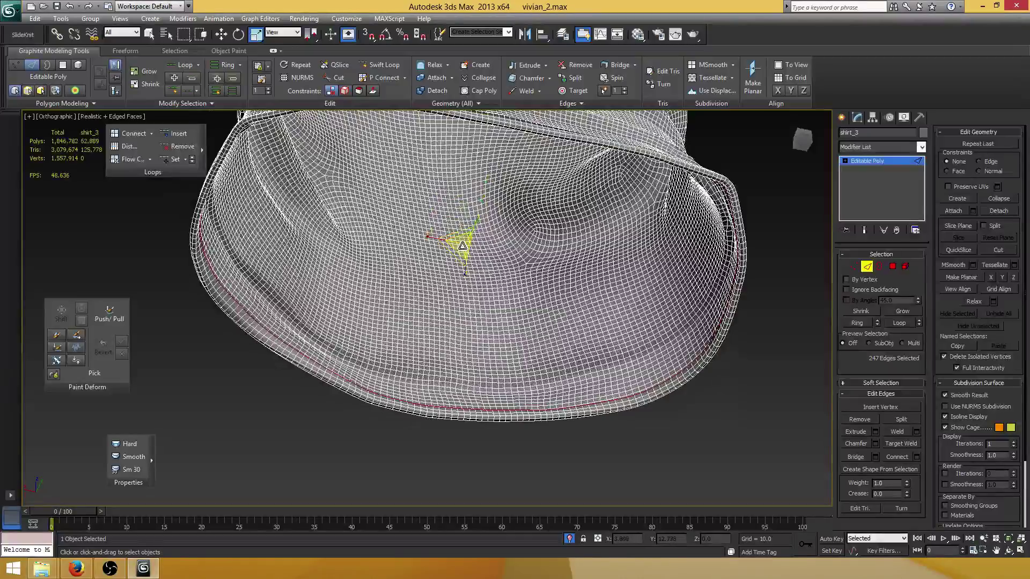
shift+drag(460, 246, 462, 244)
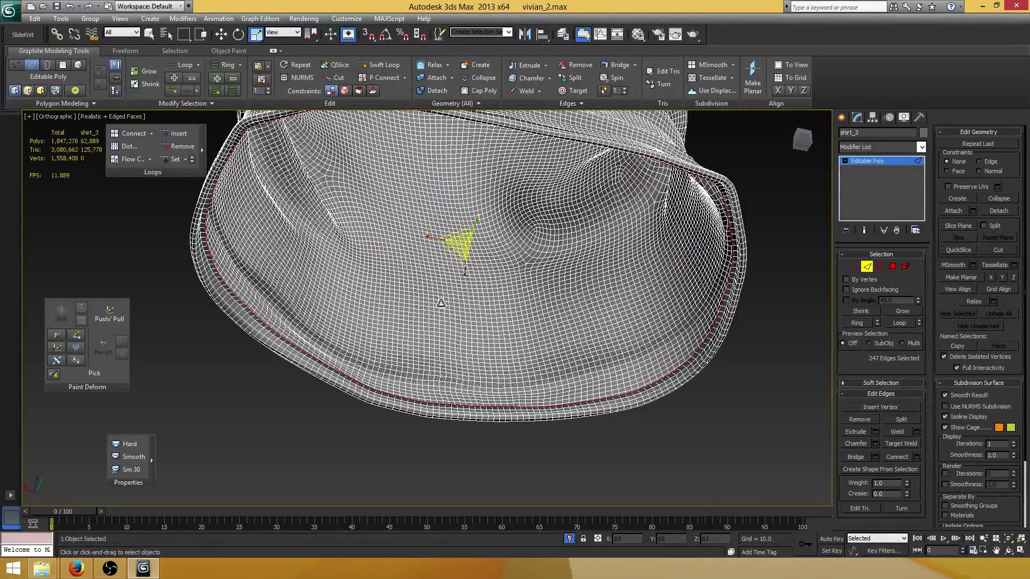
shift+drag(440, 303, 432, 336)
scroll(480, 287, down, 2)
alt+middle_drag(483, 300, 612, 282)
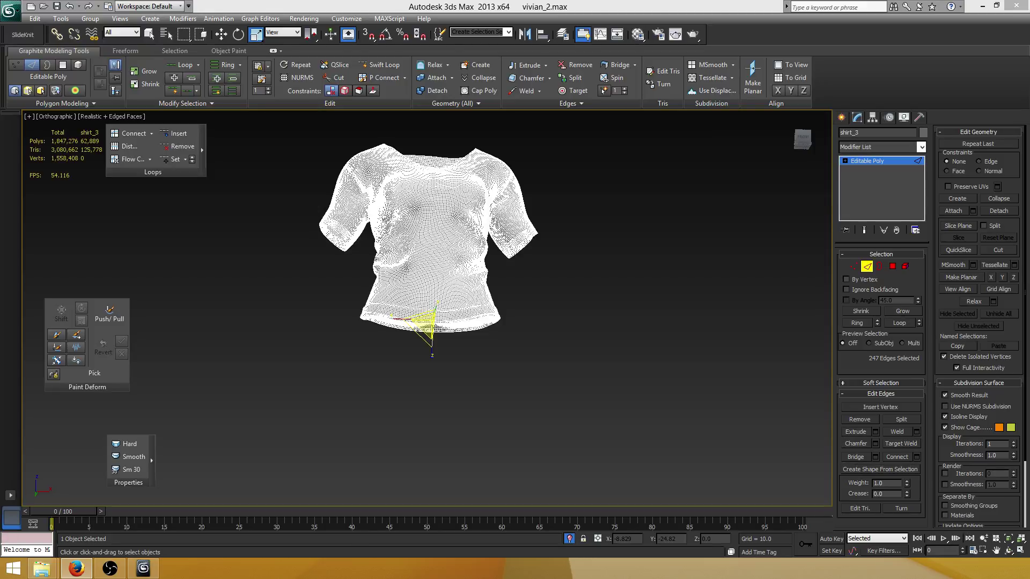
middle_drag(547, 293, 538, 250)
scroll(498, 296, up, 5)
scroll(390, 339, up, 4)
alt+middle_drag(365, 371, 431, 314)
drag(405, 310, 339, 528)
At Border level, select the open border running around the inside of the sleeve cuff
scroll(487, 312, down, 4)
middle_drag(602, 328, 472, 400)
scroll(519, 356, down, 4)
scroll(501, 296, up, 4)
scroll(483, 297, up, 8)
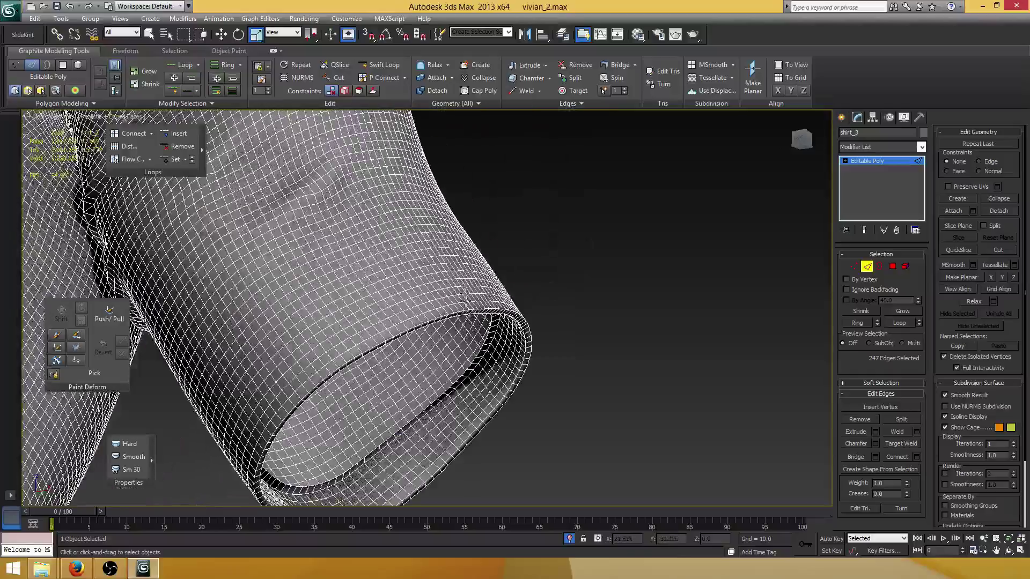
click(880, 266)
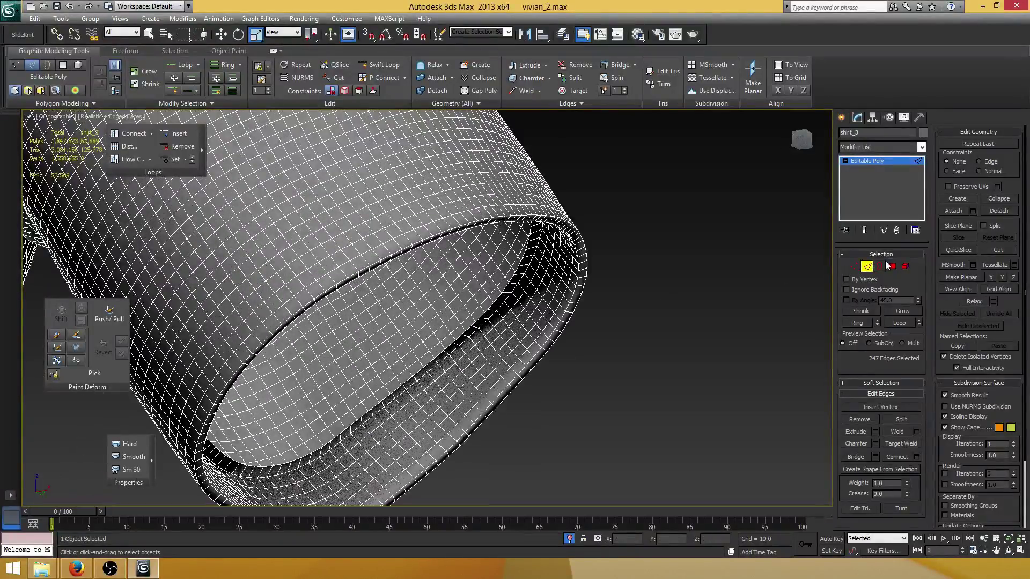
scroll(611, 305, down, 5)
drag(568, 437, 389, 332)
alt+middle_drag(485, 295, 465, 284)
scroll(464, 285, up, 4)
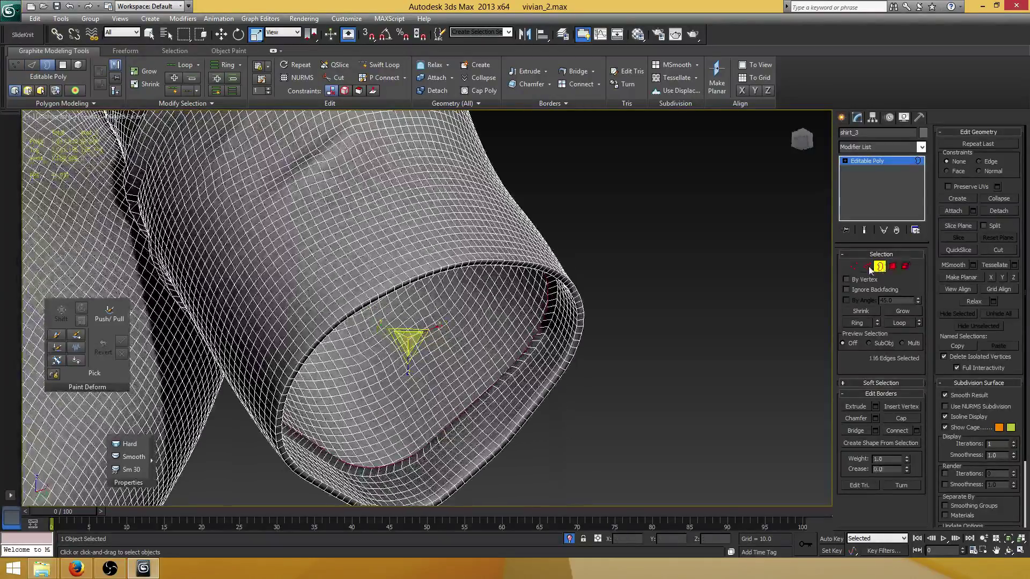
At Edge level, extrude the cuff border inward twice with uniform scaling to about 37% and then about 22%
click(867, 266)
drag(411, 328, 326, 423)
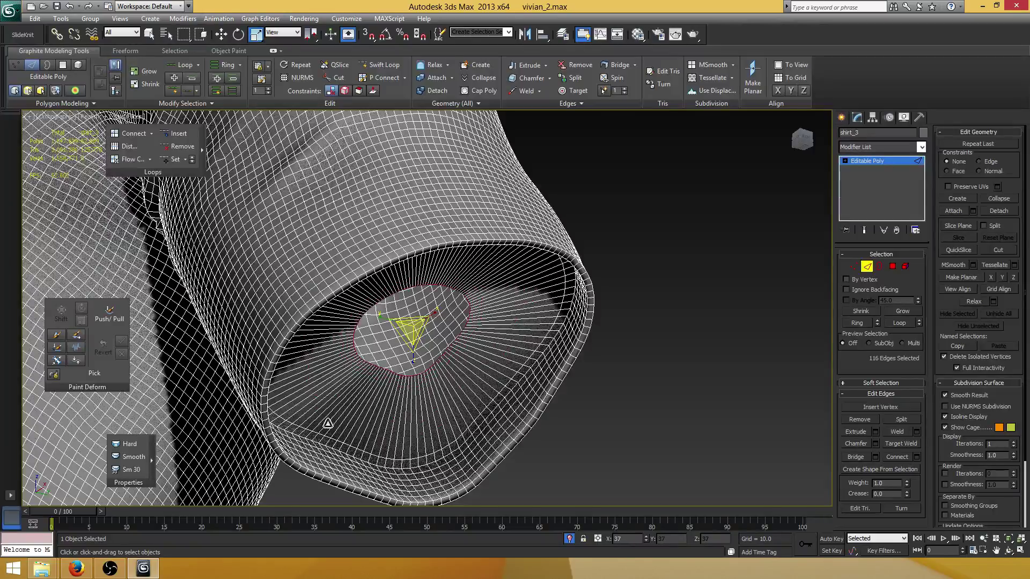
shift+drag(409, 326, 274, 522)
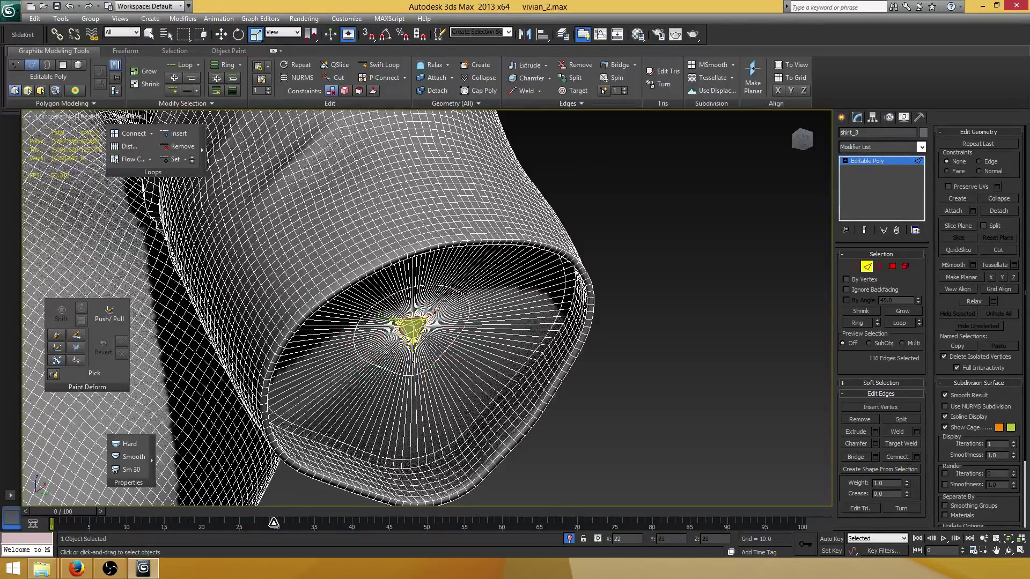
Select the ring of edges crossing the cuff rim and add a new edge loop through it with Flow Connect
alt+middle_drag(590, 365, 796, 288)
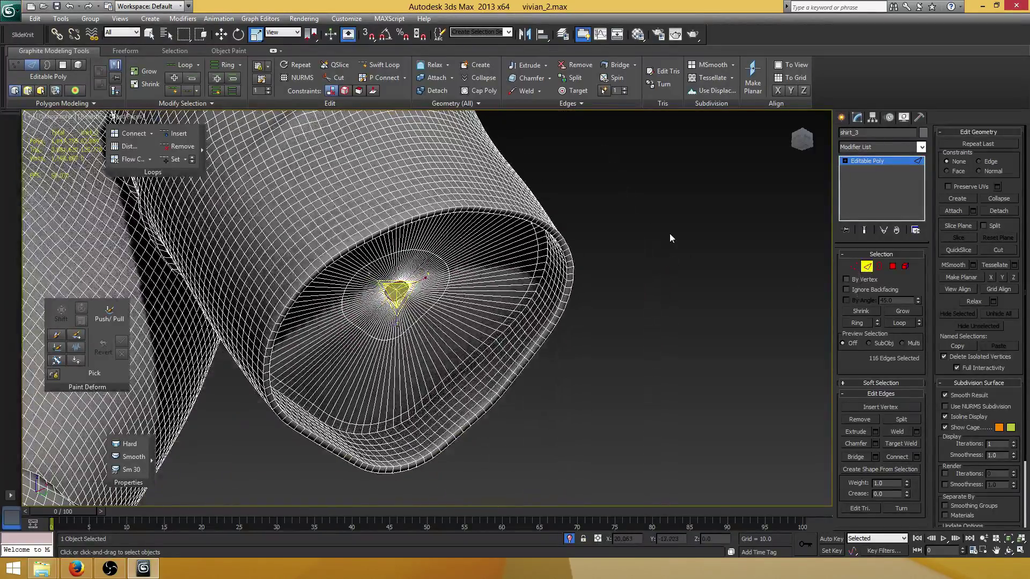
scroll(638, 242, up, 4)
alt+middle_drag(618, 249, 547, 204)
scroll(566, 253, up, 2)
click(556, 215)
double_click(548, 204)
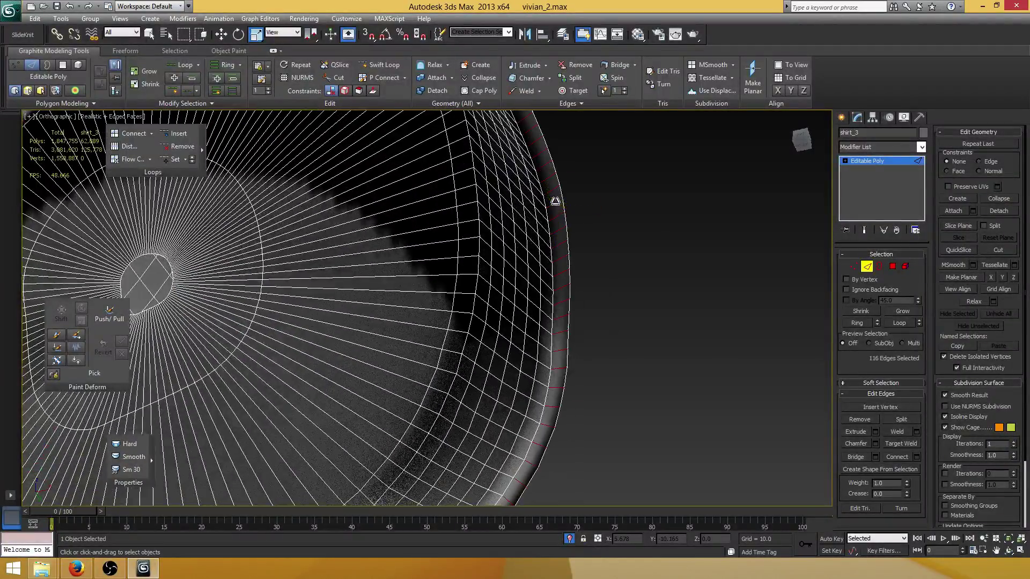
scroll(578, 249, down, 5)
scroll(548, 312, down, 4)
middle_drag(548, 312, 525, 294)
scroll(570, 297, up, 3)
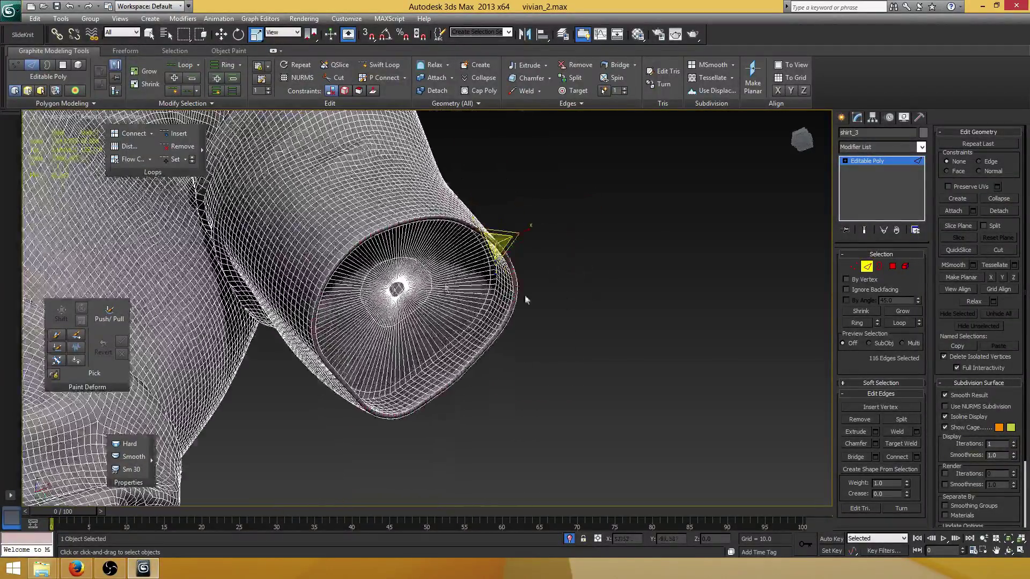
click(121, 160)
At Polygon level, select all of the shirt's polygons and replace that selection with a single polygon near the shoulder
alt+middle_drag(512, 221, 400, 253)
scroll(488, 317, down, 5)
scroll(497, 319, up, 3)
middle_drag(381, 153, 459, 327)
scroll(459, 327, up, 3)
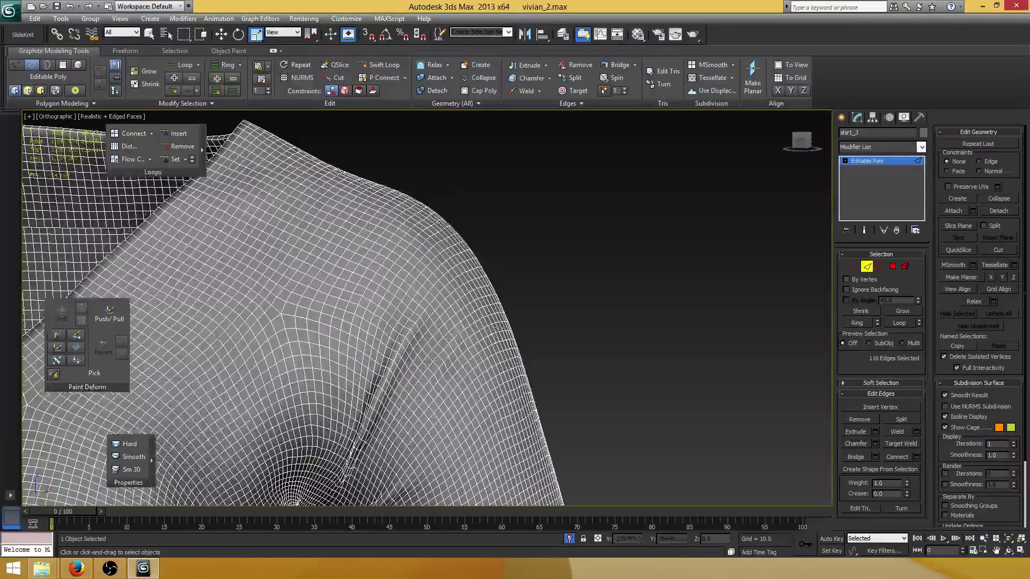
click(891, 266)
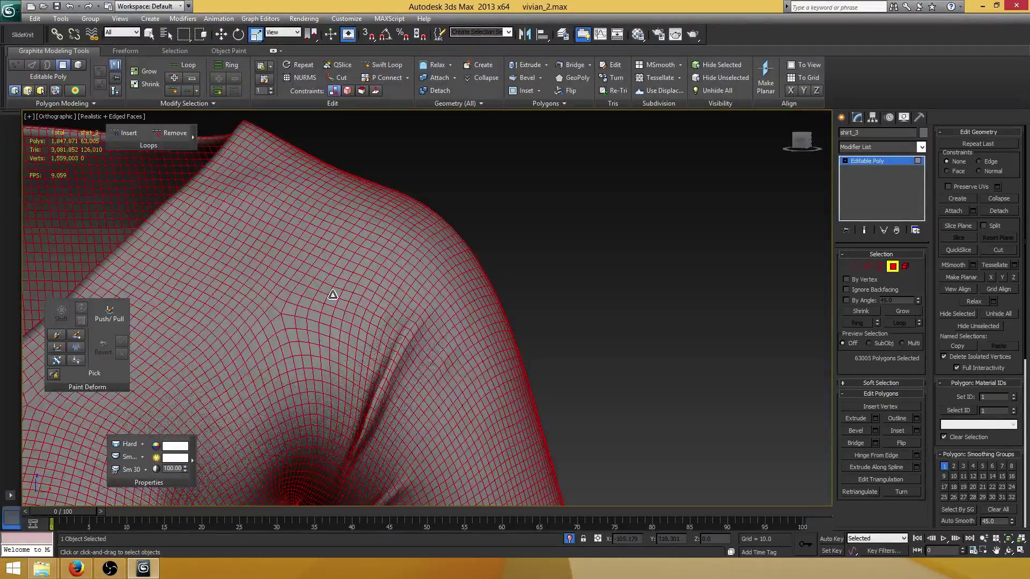
click(335, 297)
alt+middle_drag(399, 287, 422, 314)
scroll(423, 311, up, 5)
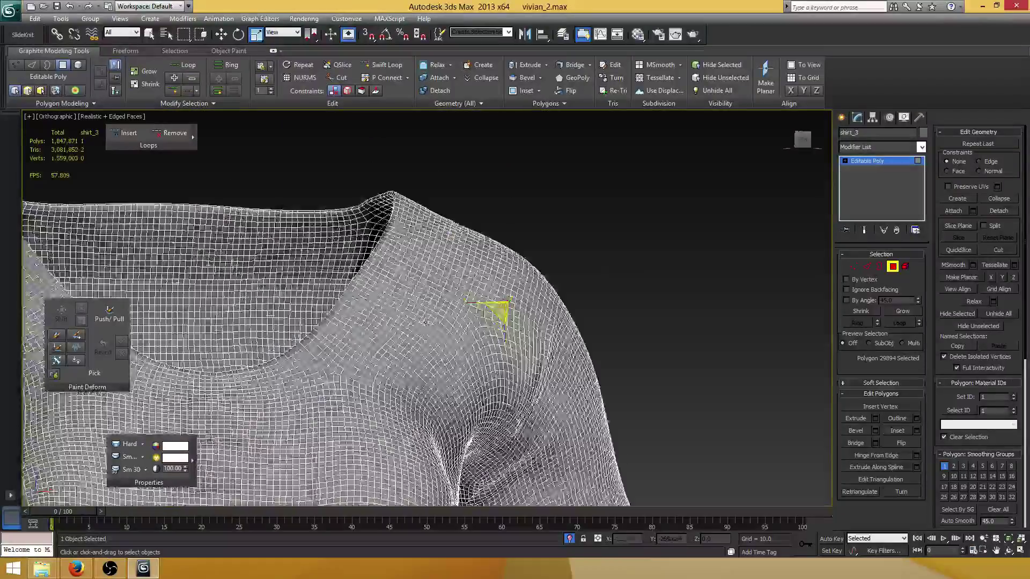
At Edge level, select the ring of edges running along the shirt body just above the hem fold
middle_drag(280, 502, 299, 336)
scroll(298, 335, down, 4)
middle_drag(321, 407, 402, 209)
middle_drag(402, 370, 418, 225)
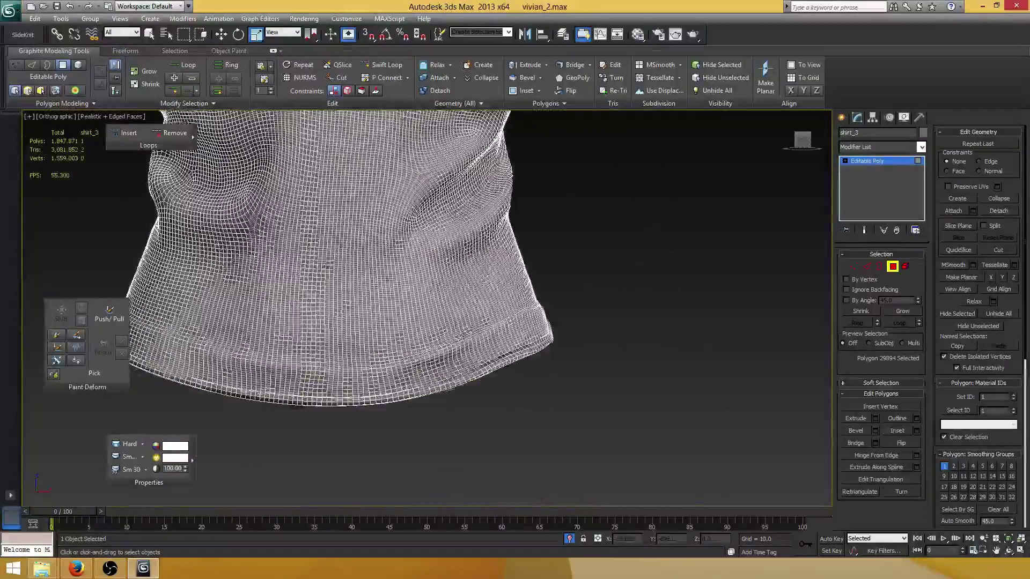
scroll(445, 332, up, 6)
middle_drag(531, 461, 478, 358)
key(2)
click(460, 355)
click(426, 300)
click(406, 316)
key(alt+r)
scroll(457, 328, down, 3)
scroll(352, 328, up, 3)
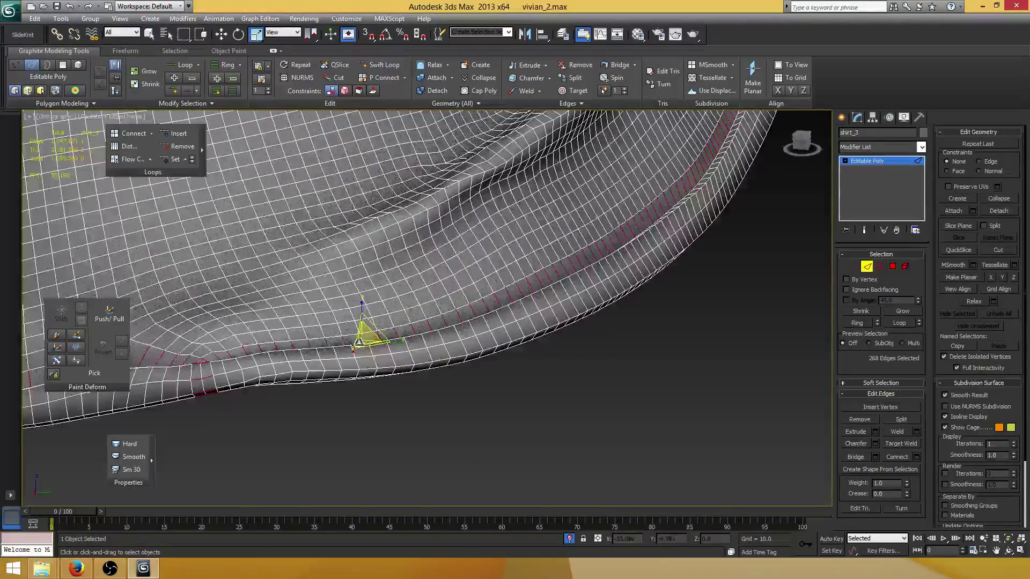
In wireframe view, deselect the stray ring edges that cross down through the hem band, keeping only those above the fold
alt+middle_drag(352, 328, 375, 330)
scroll(322, 346, up, 2)
scroll(402, 328, down, 3)
scroll(375, 330, up, 4)
key(F3)
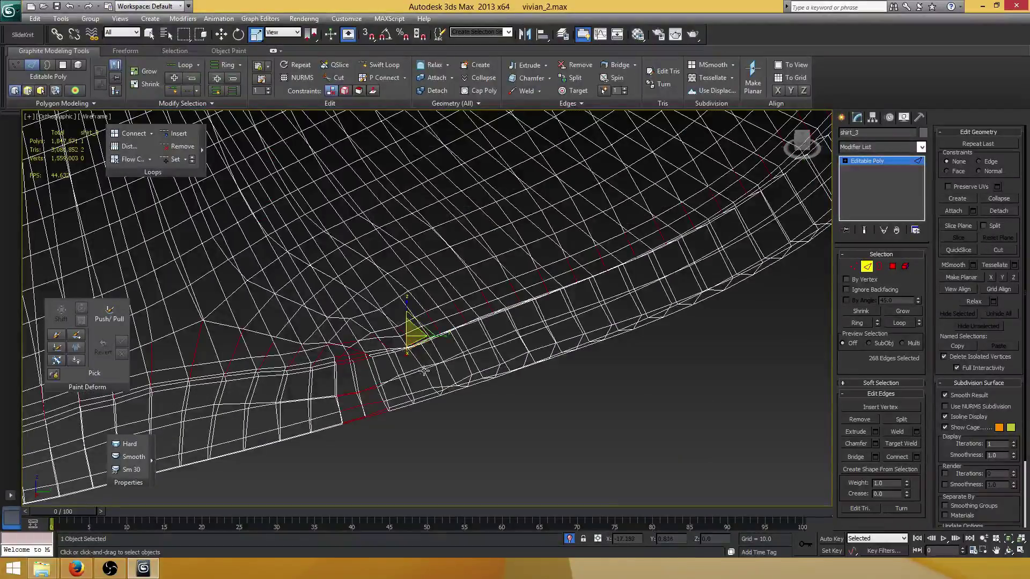
drag(389, 441, 320, 362)
scroll(339, 375, up, 4)
middle_drag(332, 378, 407, 284)
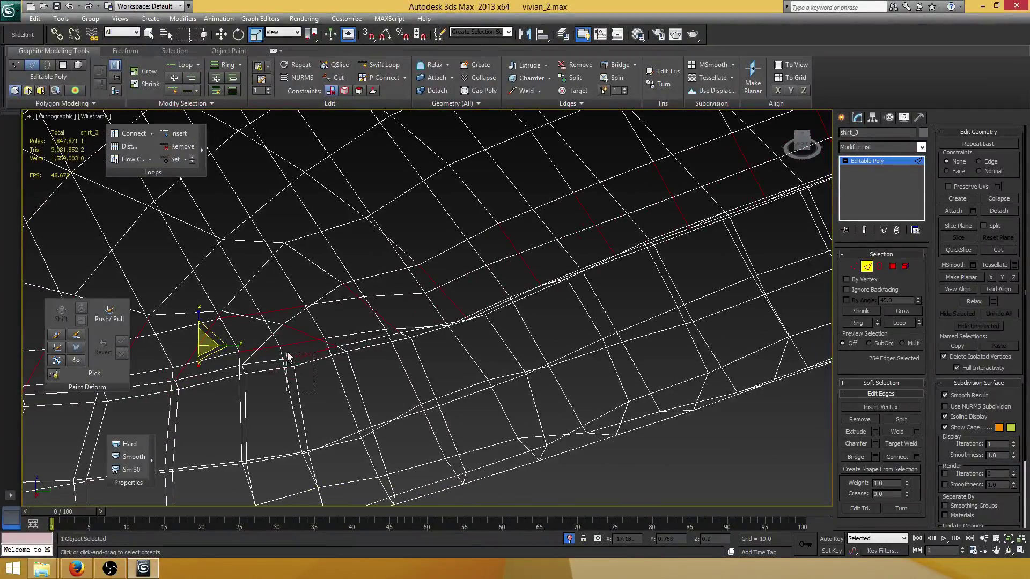
mouse_move(287, 352)
alt+mouse_down()
mouse_move(275, 368)
mouse_move(282, 360)
alt+mouse_up()
ctrl+click(269, 337)
Connect the selected edge ring with 1 segment and a Slide of 73, placing the new loop close to the hem fold
scroll(302, 337, down, 5)
alt+middle_drag(304, 338, 434, 315)
alt+middle_drag(372, 311, 522, 396)
scroll(441, 363, up, 5)
middle_drag(415, 364, 470, 334)
scroll(471, 335, down, 5)
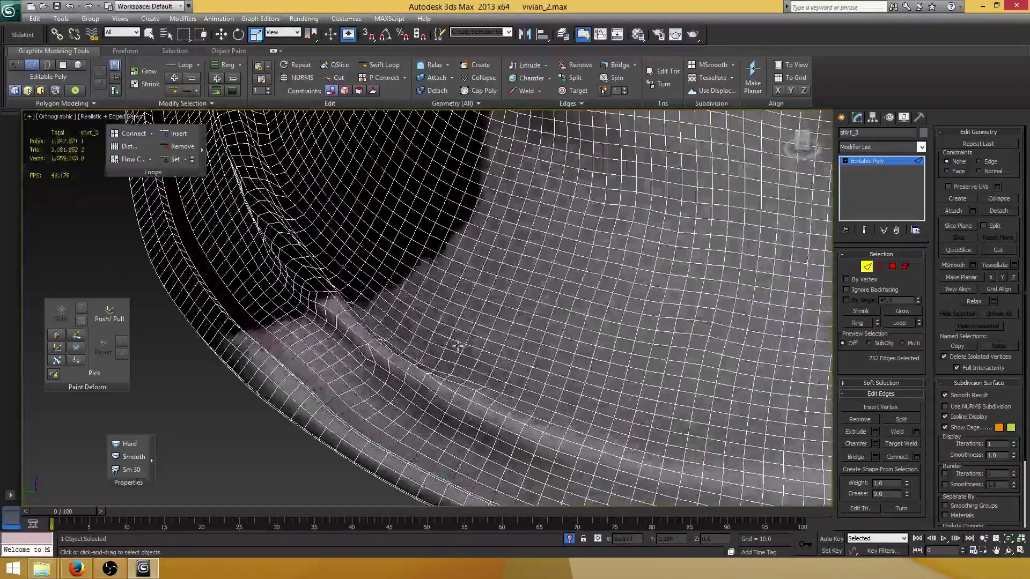
middle_drag(343, 358, 420, 304)
scroll(421, 303, up, 4)
middle_drag(527, 400, 409, 304)
scroll(411, 315, down, 3)
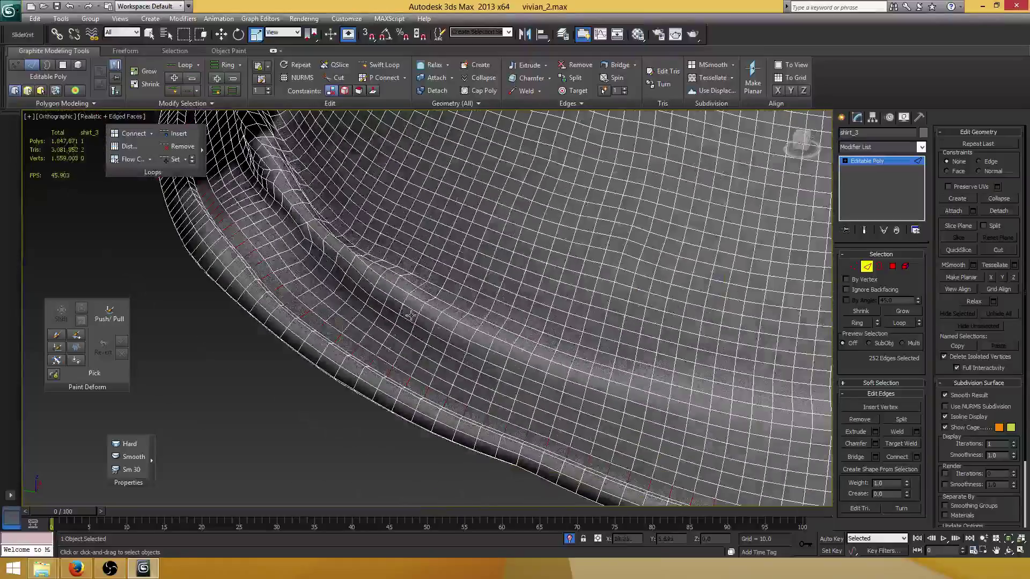
click(917, 456)
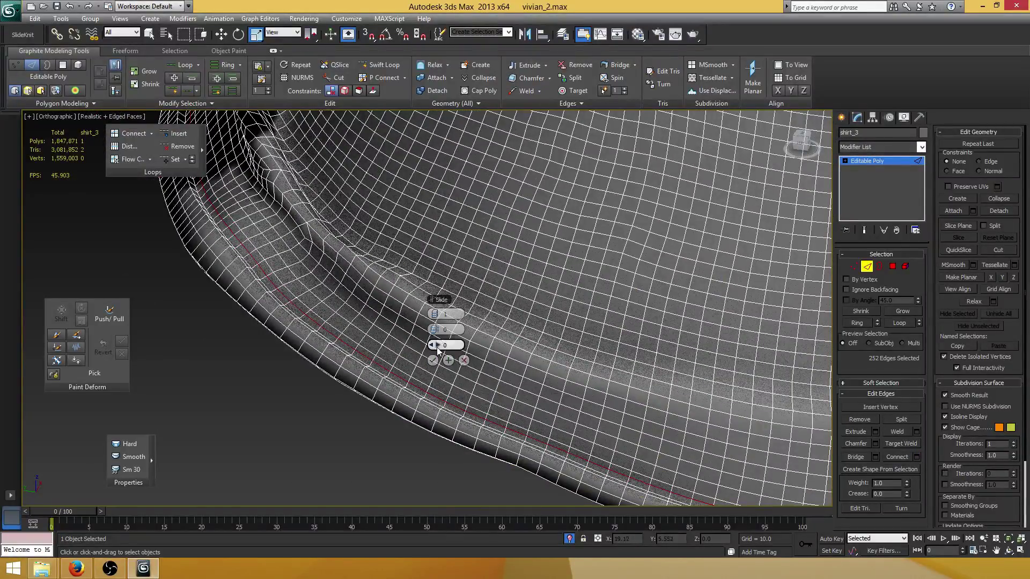
drag(520, 340, 589, 331)
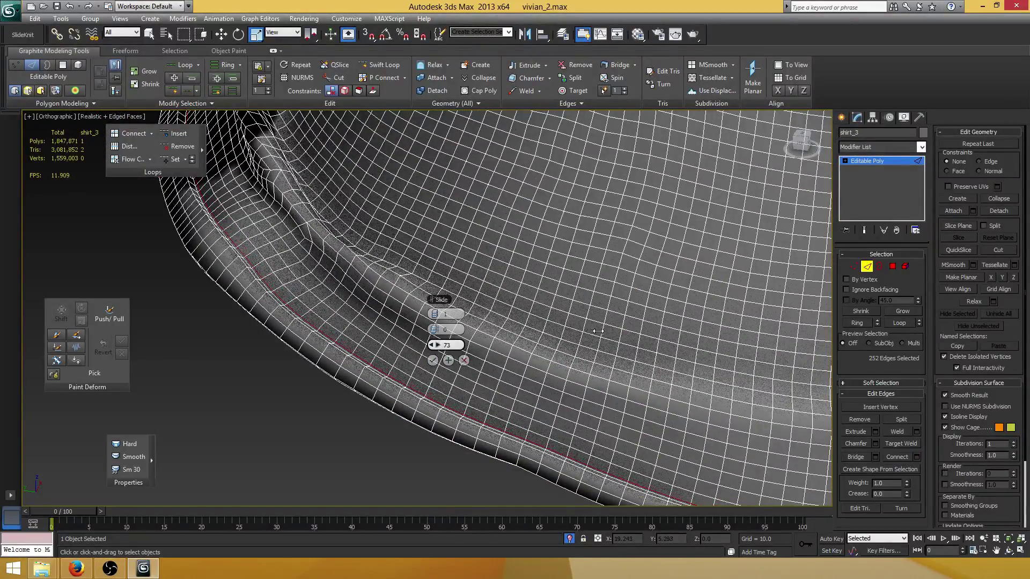
click(432, 360)
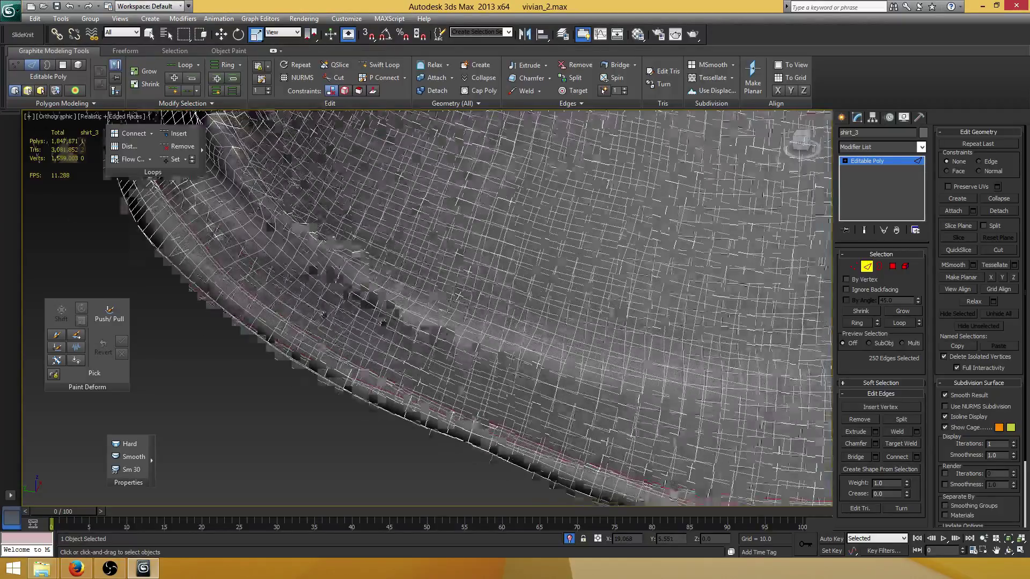
Select the two edges at the gap in the new loop above the hem fold and connect them
scroll(475, 343, down, 6)
alt+middle_drag(475, 344, 366, 333)
scroll(368, 317, up, 3)
alt+middle_drag(502, 247, 420, 352)
key(1)
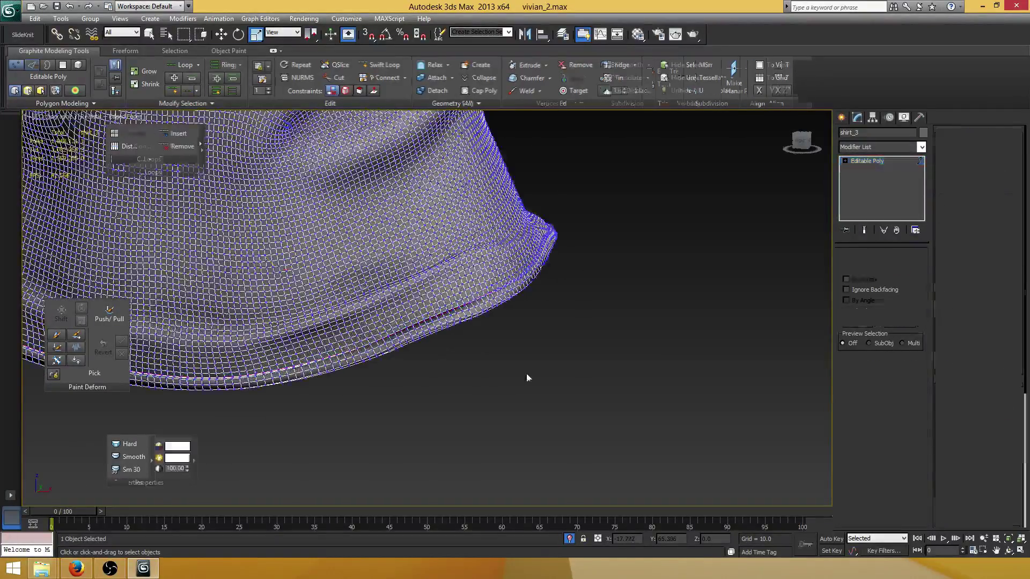
alt+middle_drag(526, 373, 504, 286)
scroll(405, 312, up, 7)
scroll(438, 317, up, 5)
key(2)
ctrl+click(479, 291)
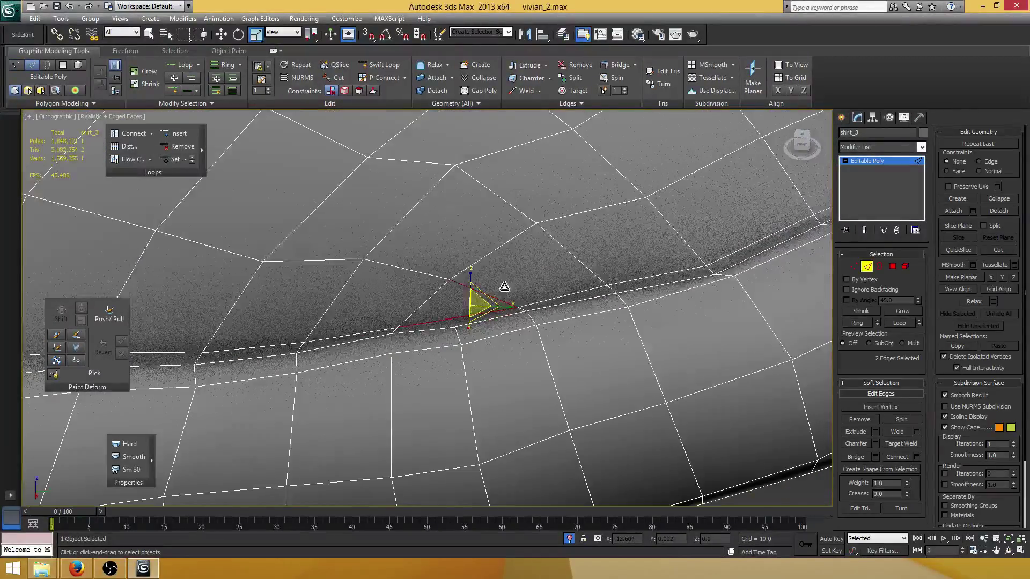
click(904, 456)
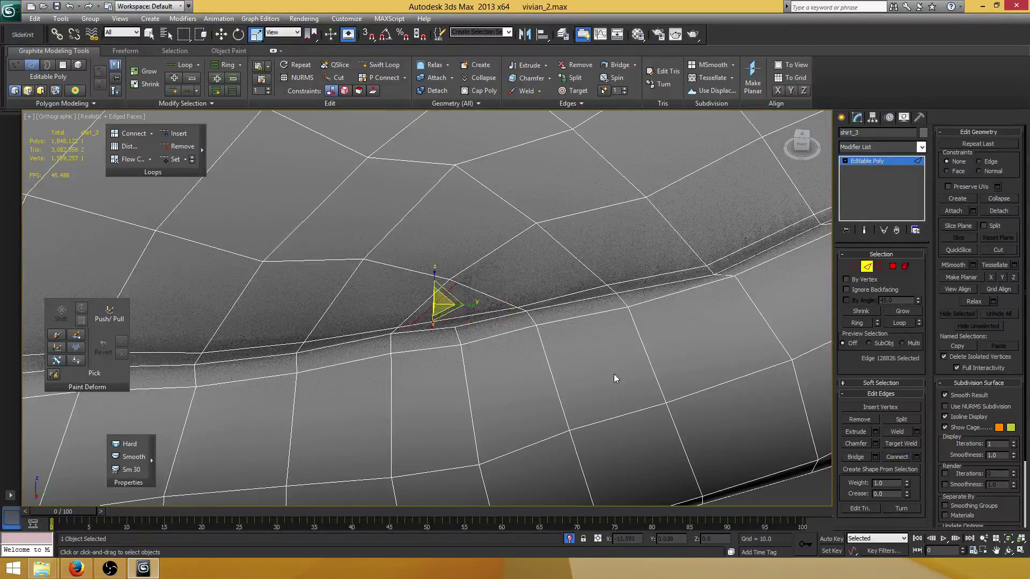
Connect the vertices across the gap above the hem fold and merge the stray vertex there with Target Weld
key(1)
click(413, 326)
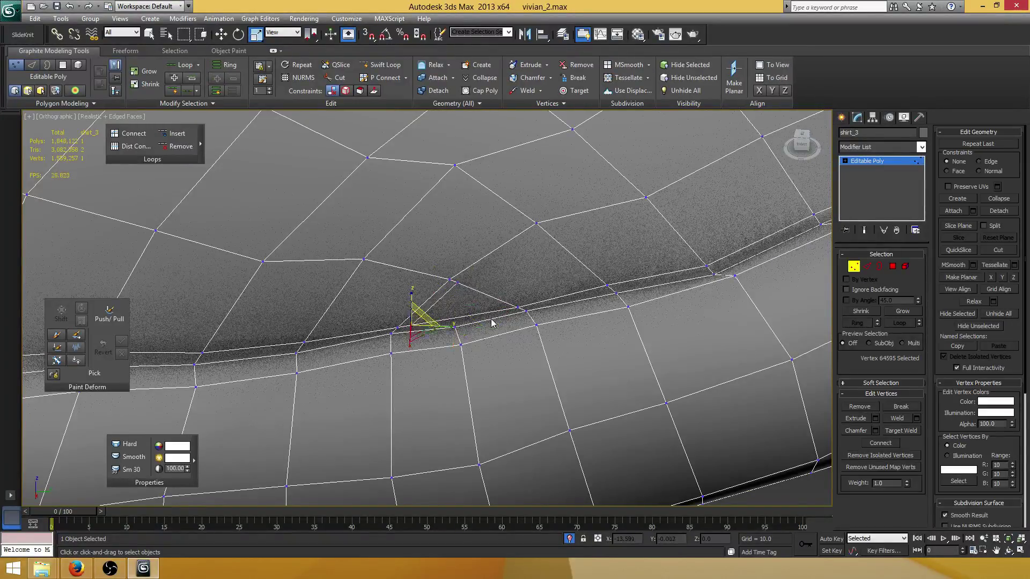
alt+middle_drag(492, 324, 418, 333)
key(w)
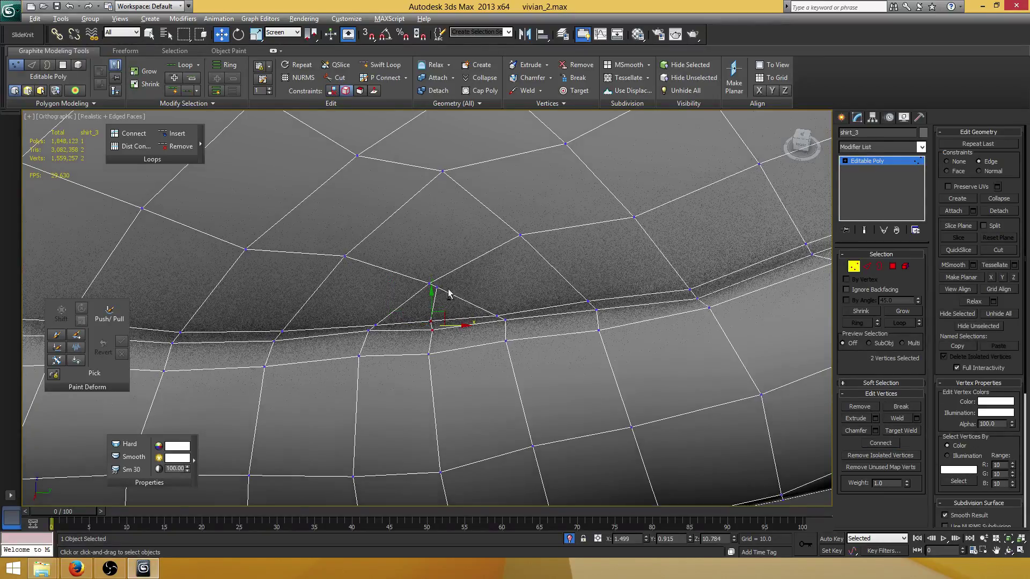
click(904, 430)
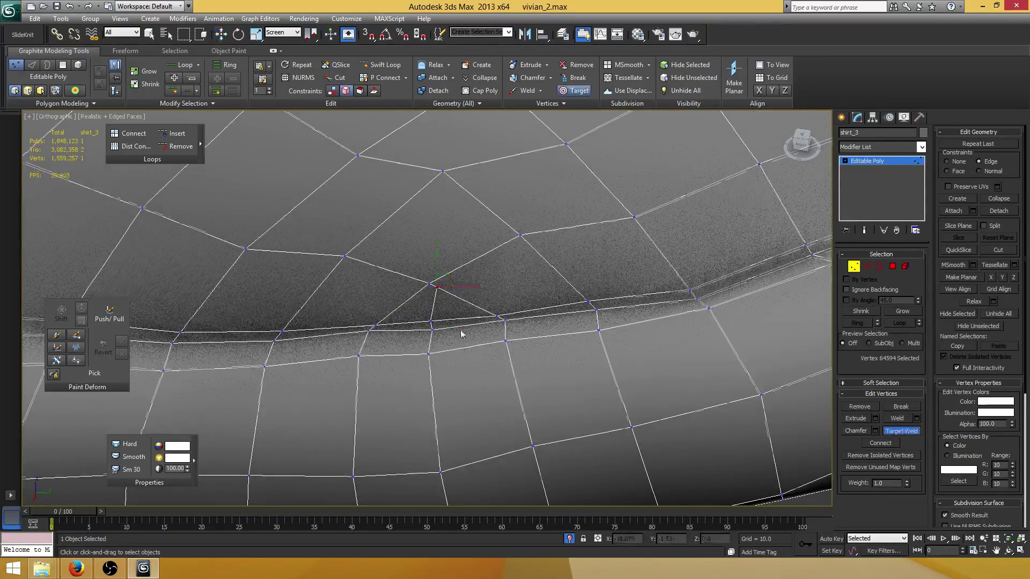
key(w)
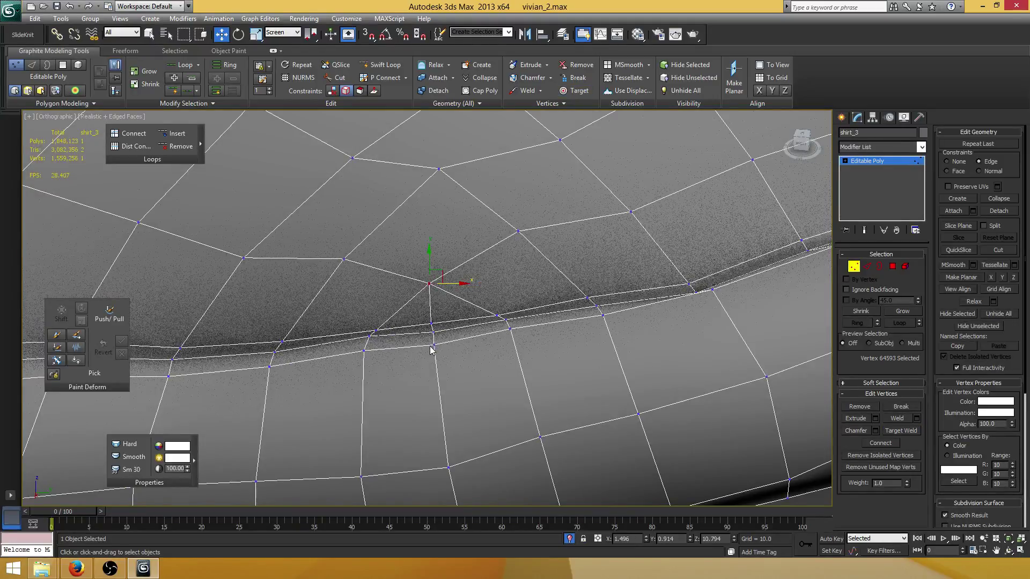
At Edge level, select the two edge loops running along the underside of the hem rim
scroll(437, 342, down, 6)
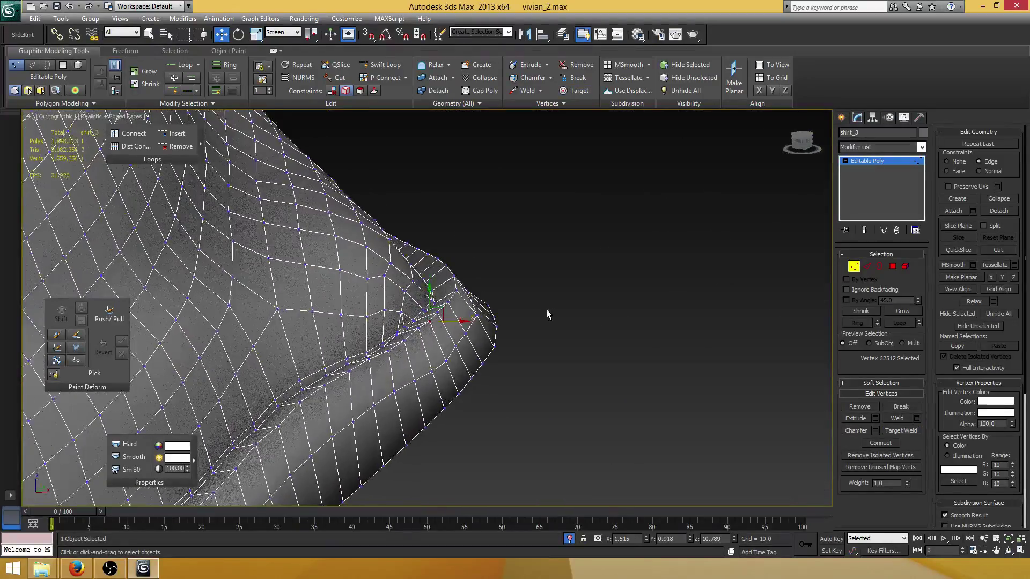
scroll(546, 310, up, 2)
alt+middle_drag(520, 327, 496, 279)
key(2)
double_click(521, 347)
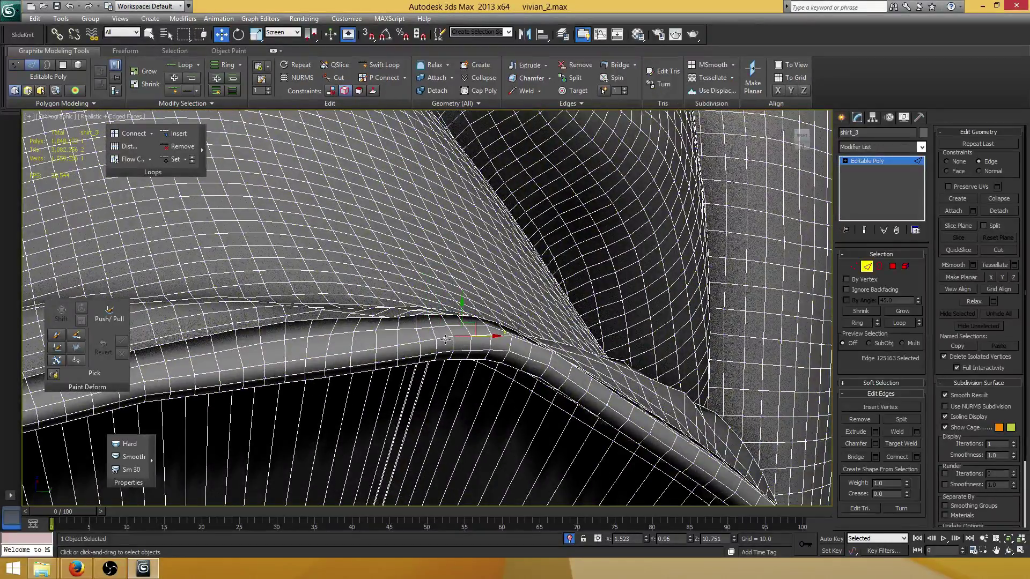
alt+middle_drag(522, 347, 524, 299)
alt+middle_drag(538, 262, 418, 408)
ctrl+double_click(430, 257)
Chamfer the two selected edge loops on the underside of the hem rim by an amount of 0.002
scroll(448, 293, down, 5)
scroll(418, 408, down, 3)
scroll(479, 245, up, 2)
middle_drag(388, 472, 534, 341)
scroll(444, 342, up, 2)
scroll(472, 230, up, 2)
click(874, 443)
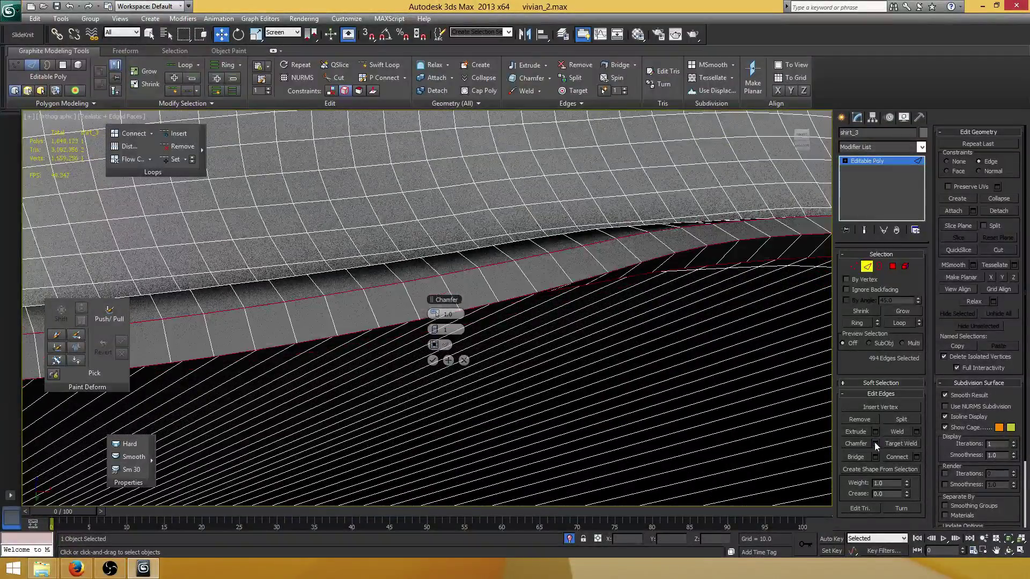
drag(435, 315, 435, 313)
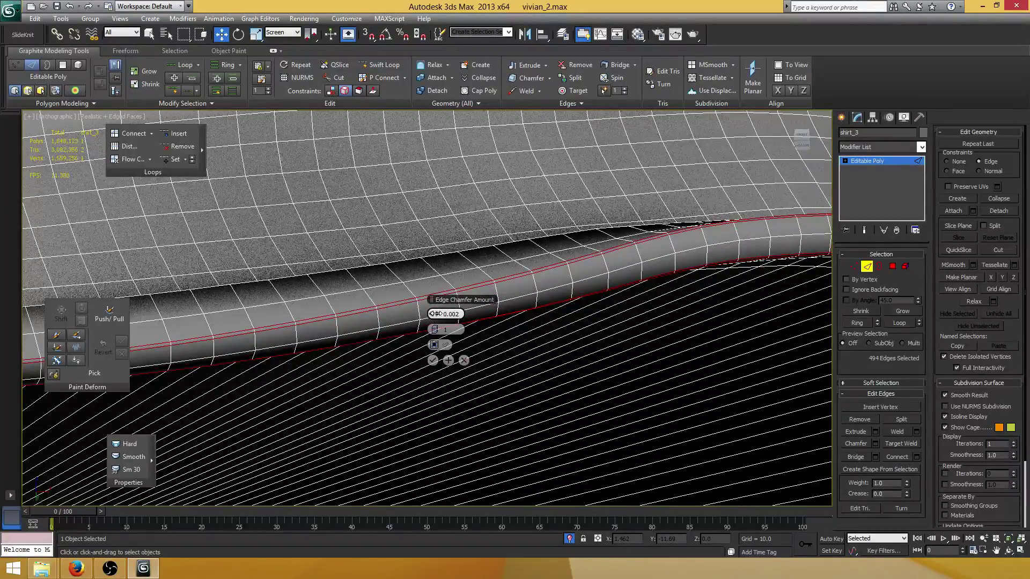
click(432, 361)
Insert new edge loops around the hem rim by applying Flow Connect to two of its edge rings in turn
click(419, 309)
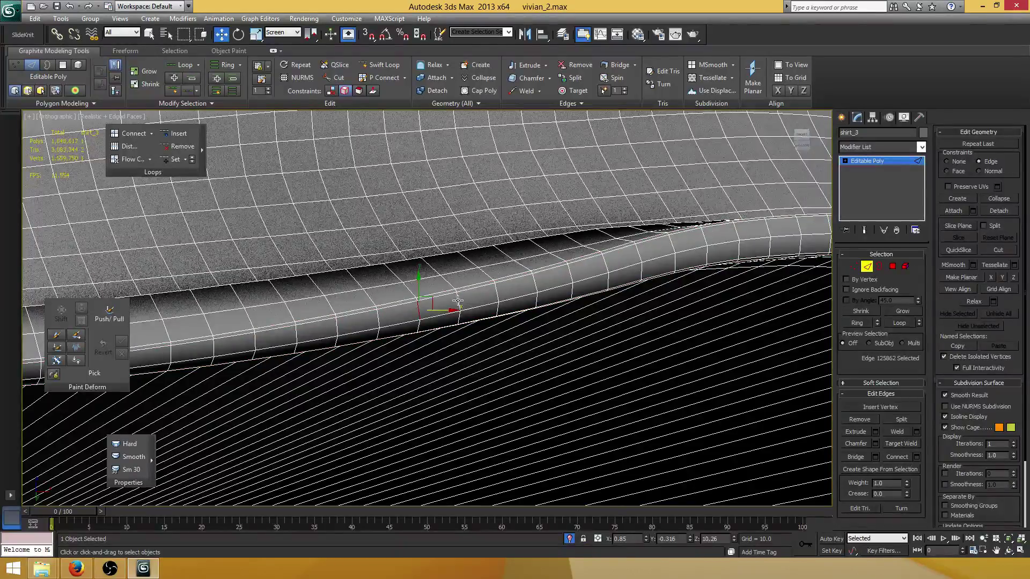
key(alt+r)
click(115, 160)
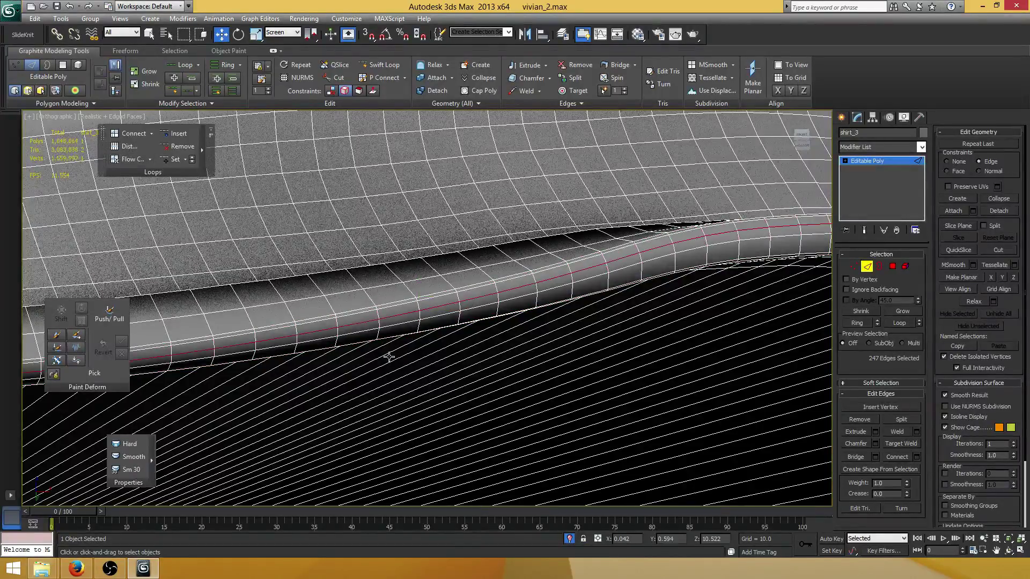
alt+middle_drag(377, 335, 406, 332)
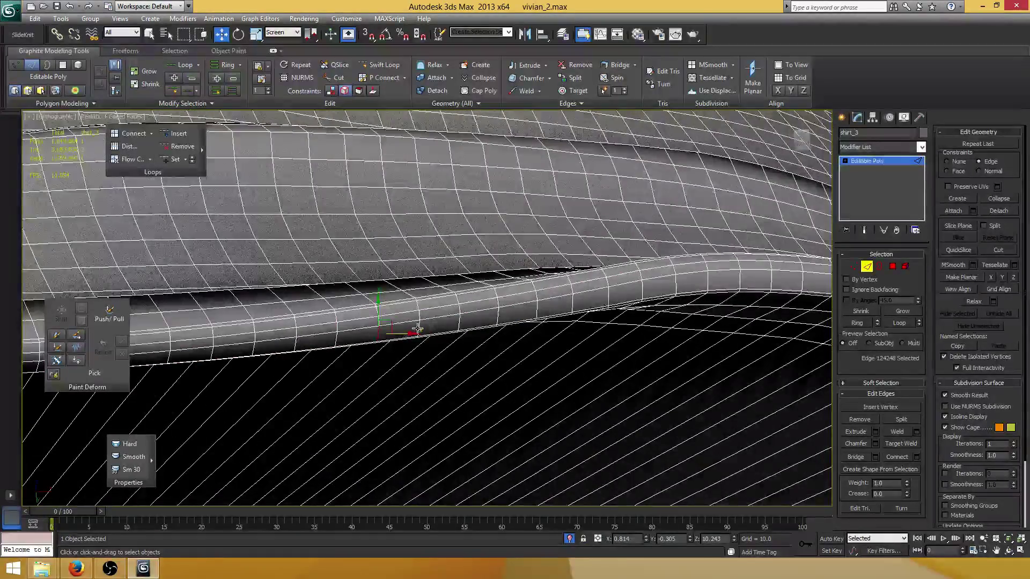
key(alt+r)
click(134, 160)
Select the full edge loop running along the crease where the hem rim meets the shirt body
alt+middle_drag(450, 289, 532, 330)
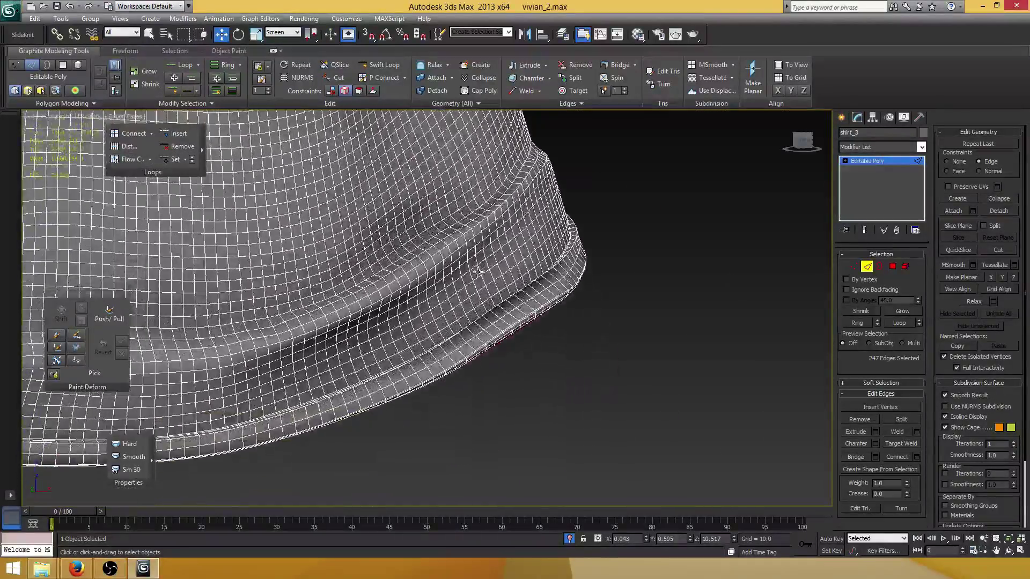
scroll(531, 330, up, 4)
click(534, 369)
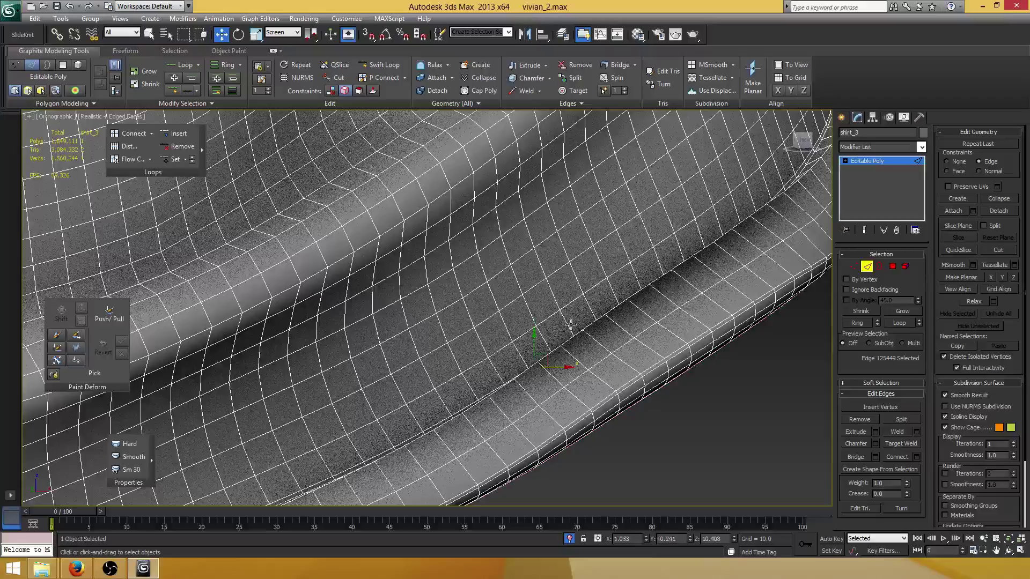
alt+middle_drag(534, 369, 498, 311)
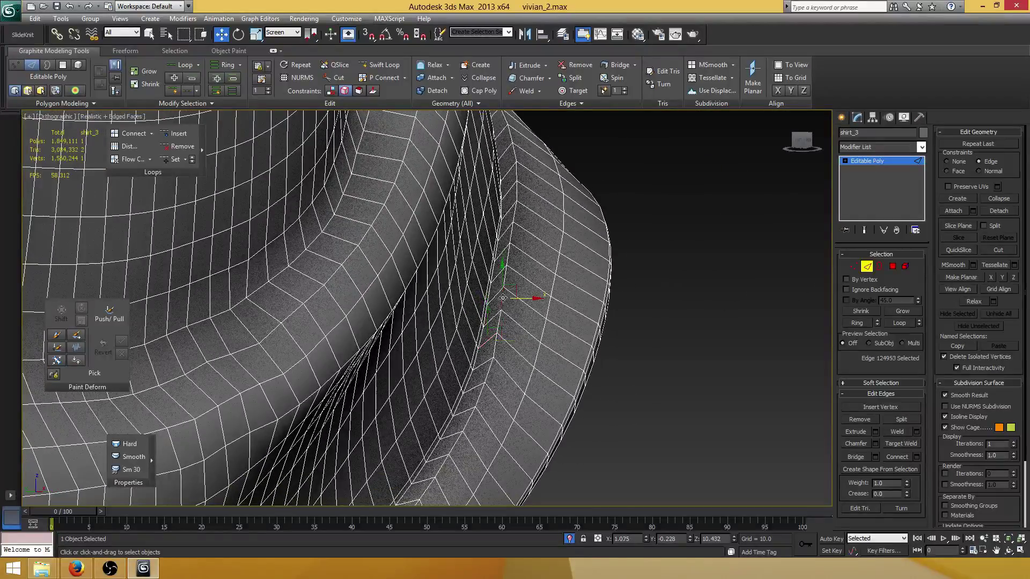
double_click(500, 316)
scroll(503, 320, down, 5)
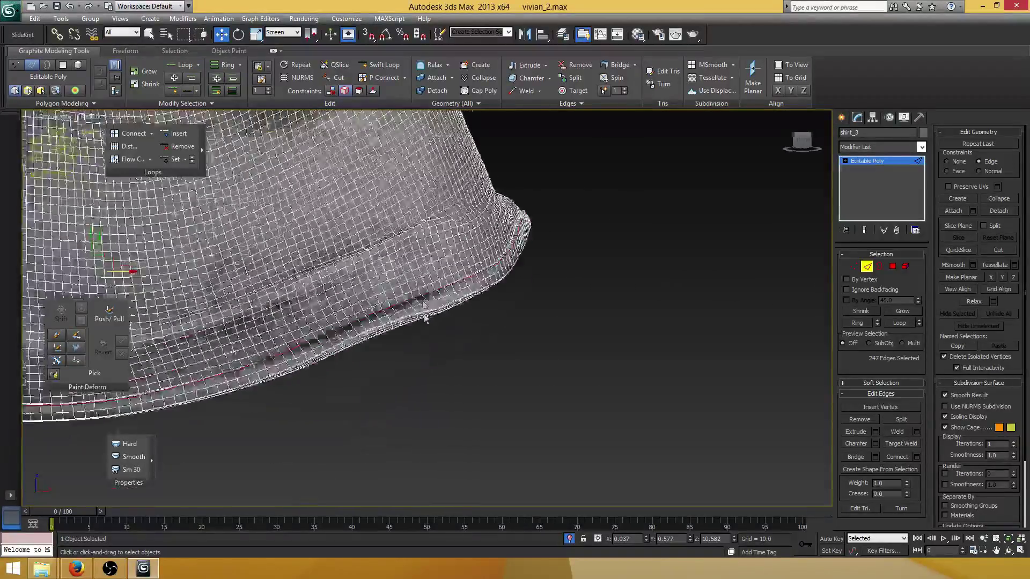